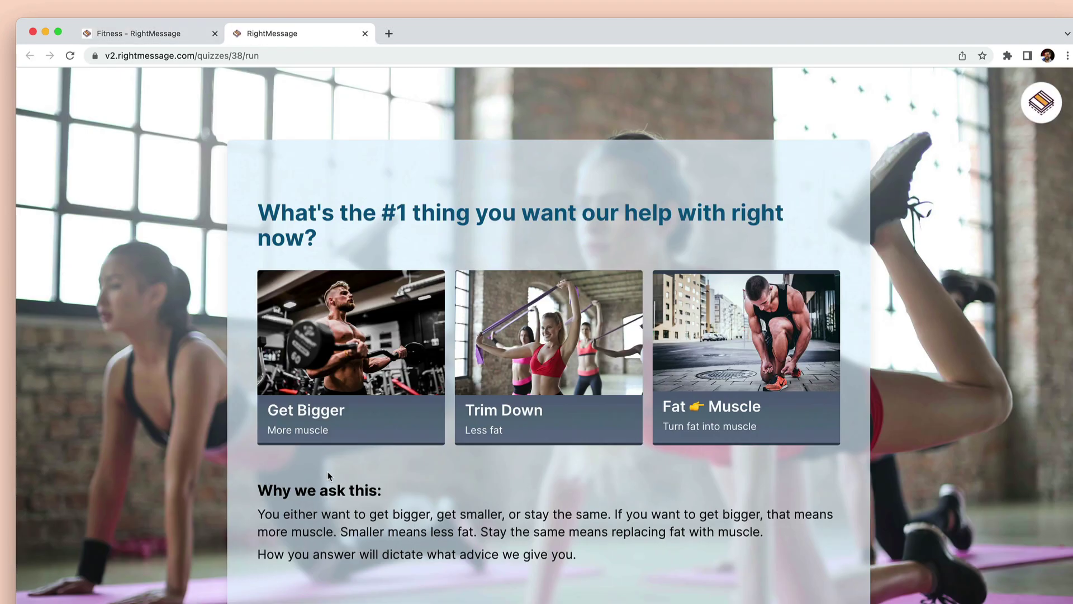
Answer the fitness quiz's goal (Get Bigger) and identity questions, then restart it from the intro
left_click(368, 357)
left_click(368, 356)
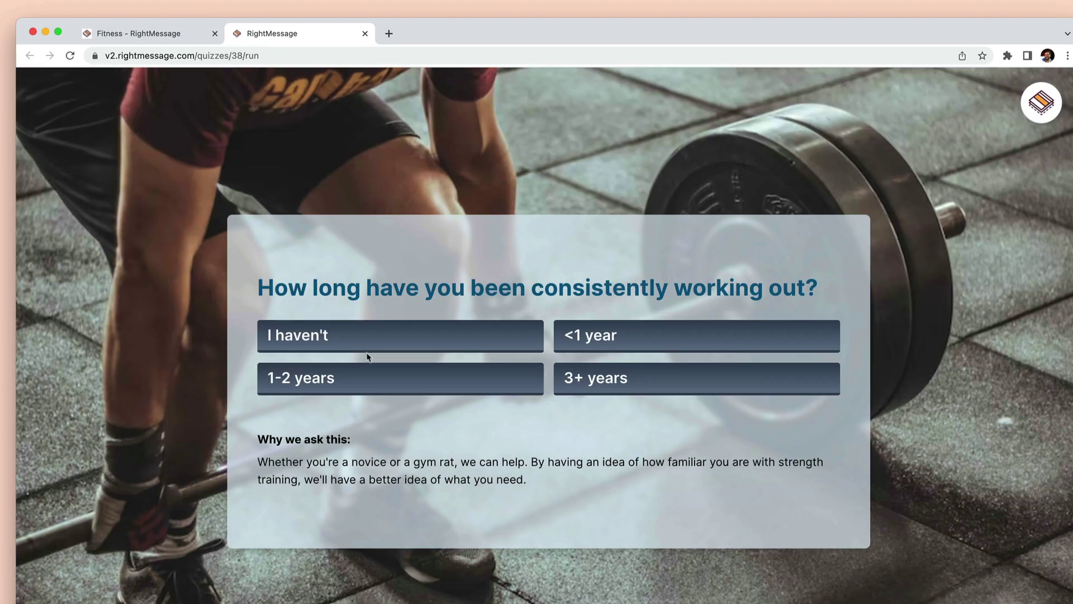
left_click(1043, 105)
left_click(1001, 163)
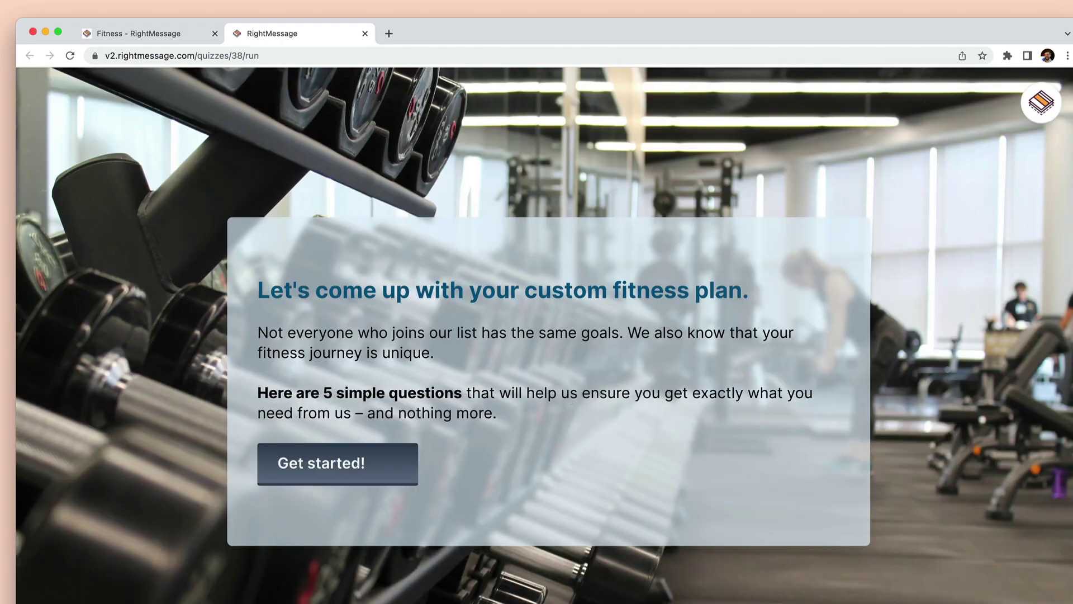
left_click(391, 464)
Pick the fat-into-muscle goal, then place a text block above the answers on the 'Why did you join' screen
left_click(717, 347)
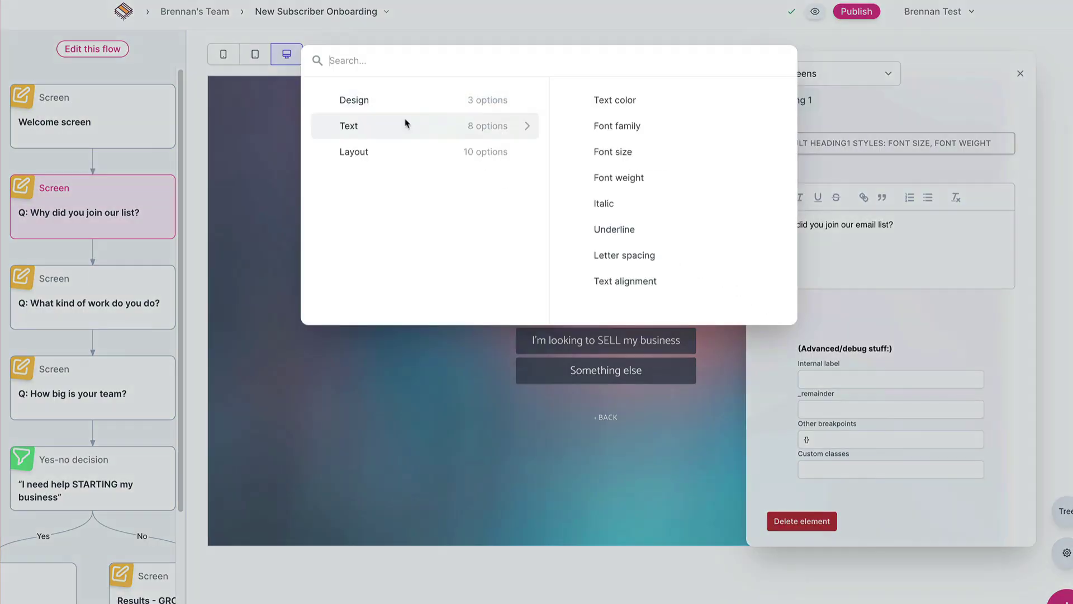
left_click(613, 98)
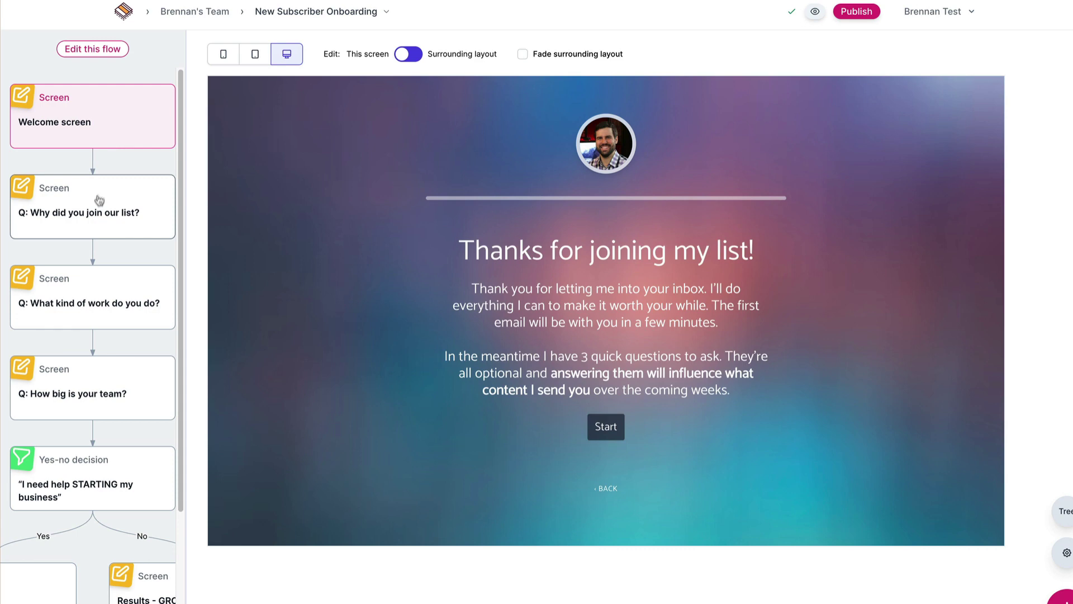
left_click(98, 204)
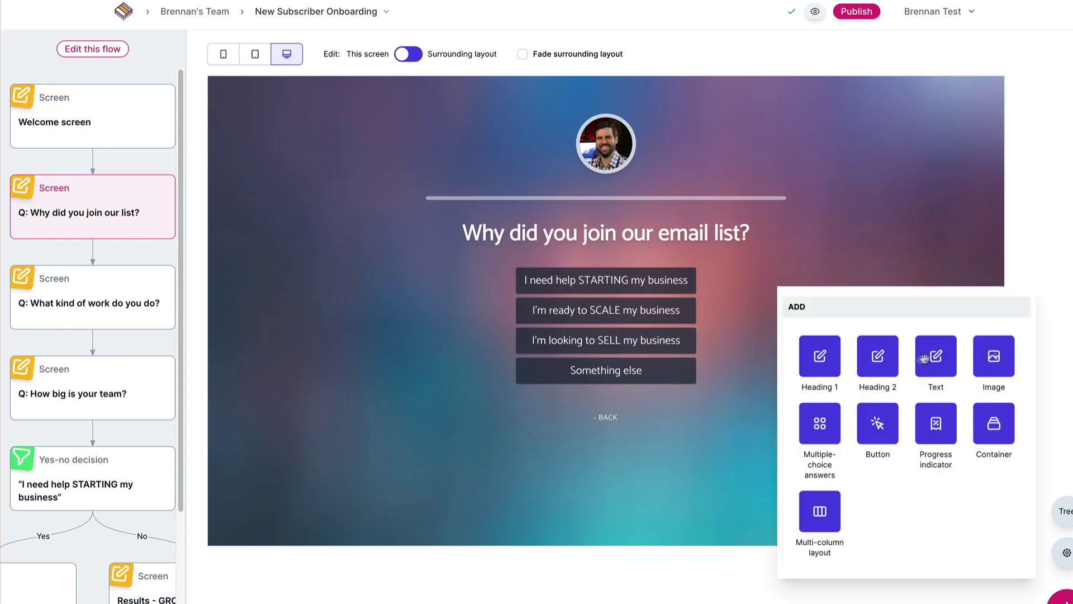
left_click_drag(924, 358, 606, 274)
key("ctrl+k")
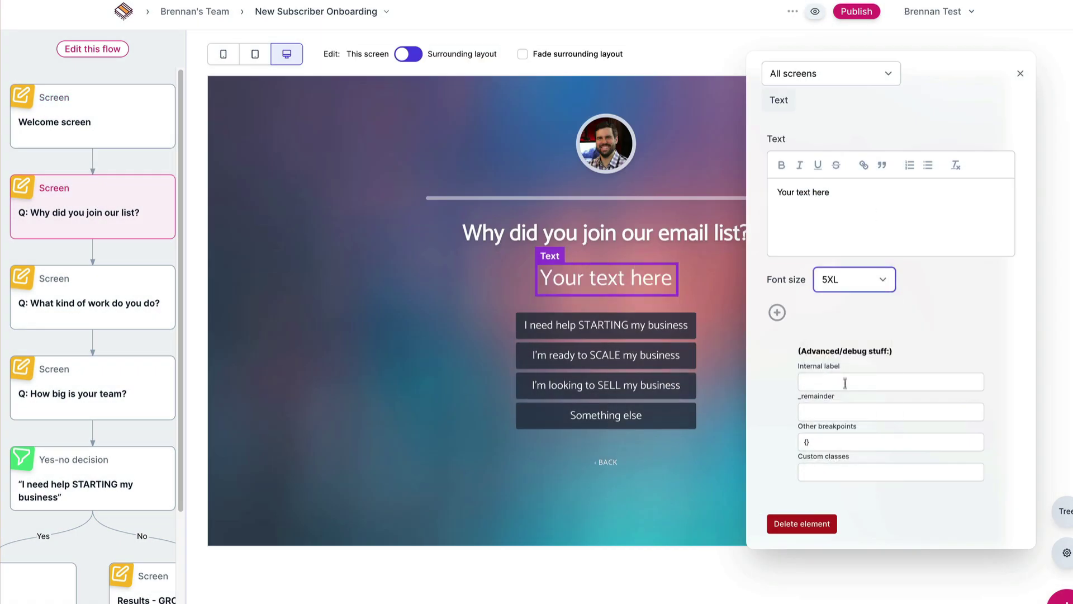
Enter 'This will help me recommend a' in the text block, then create a new survey from a template
type("This will help me recommend a")
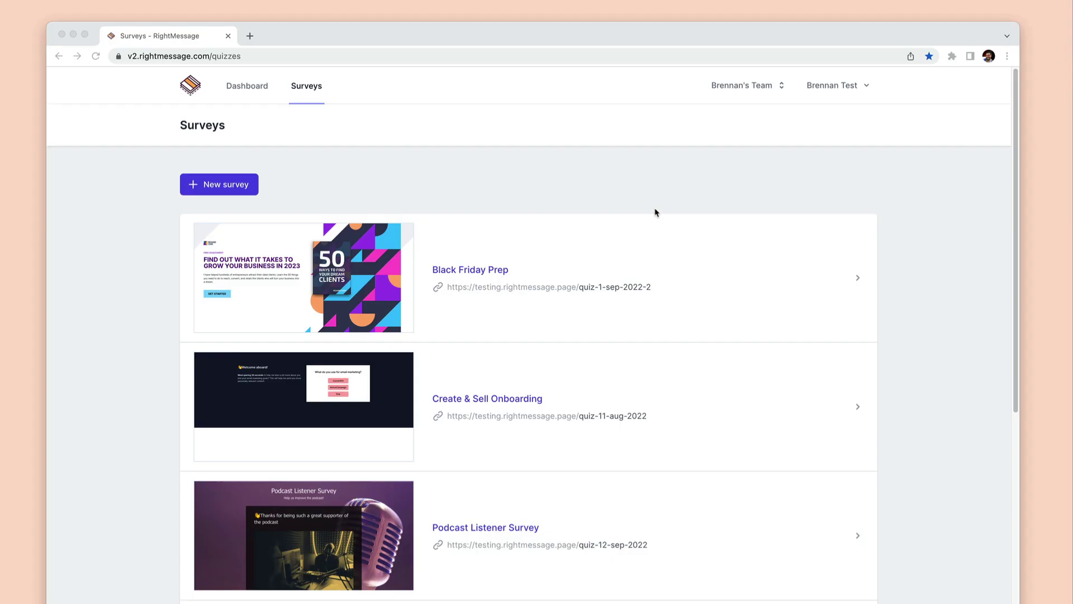
scroll(656, 213, "down", 1)
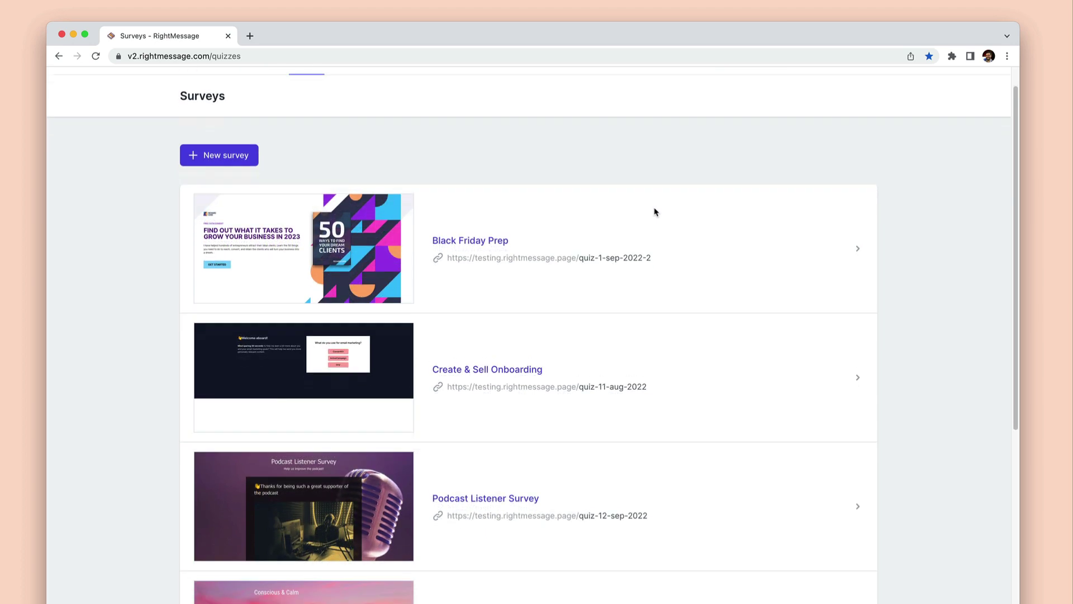
left_click(235, 159)
scroll(455, 171, "down", 5)
left_click(771, 589)
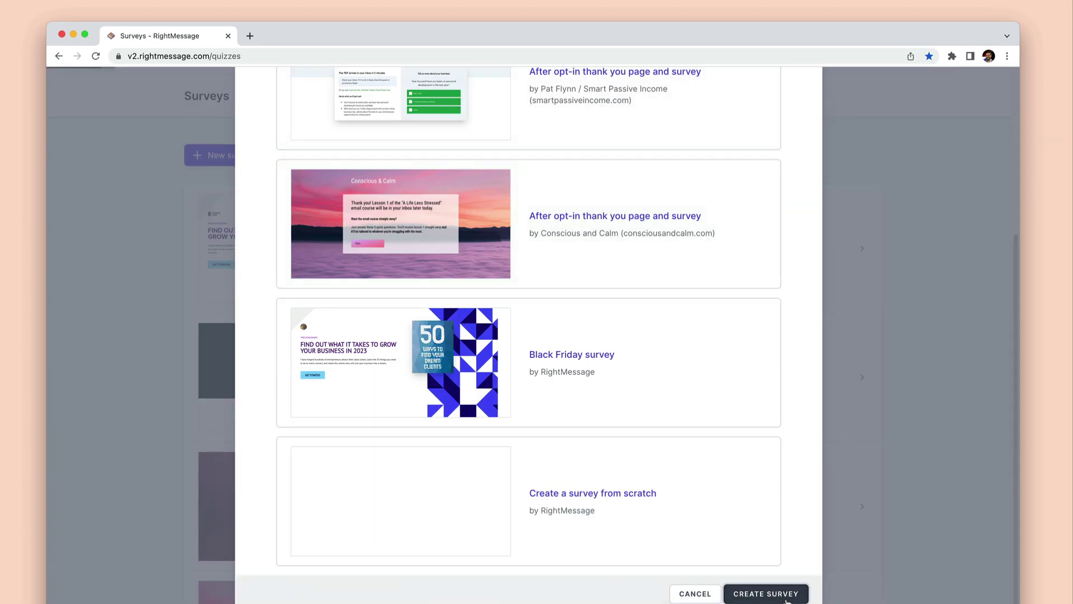
Duplicate the Question 1 screen below itself in the expanded survey flow
left_click(117, 116)
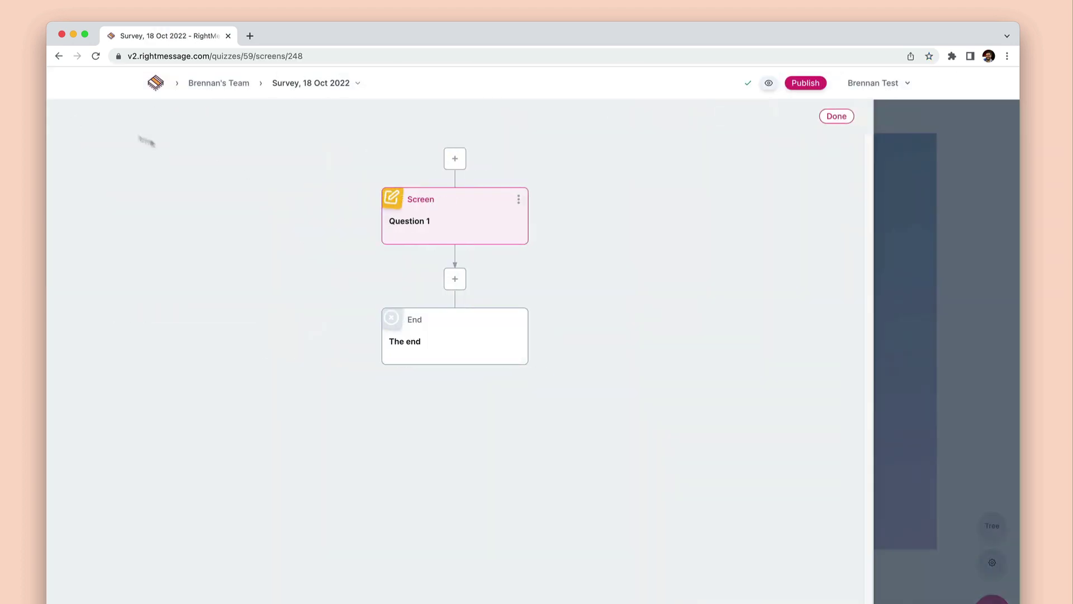
left_click(518, 199)
left_click(503, 219)
left_click(455, 279)
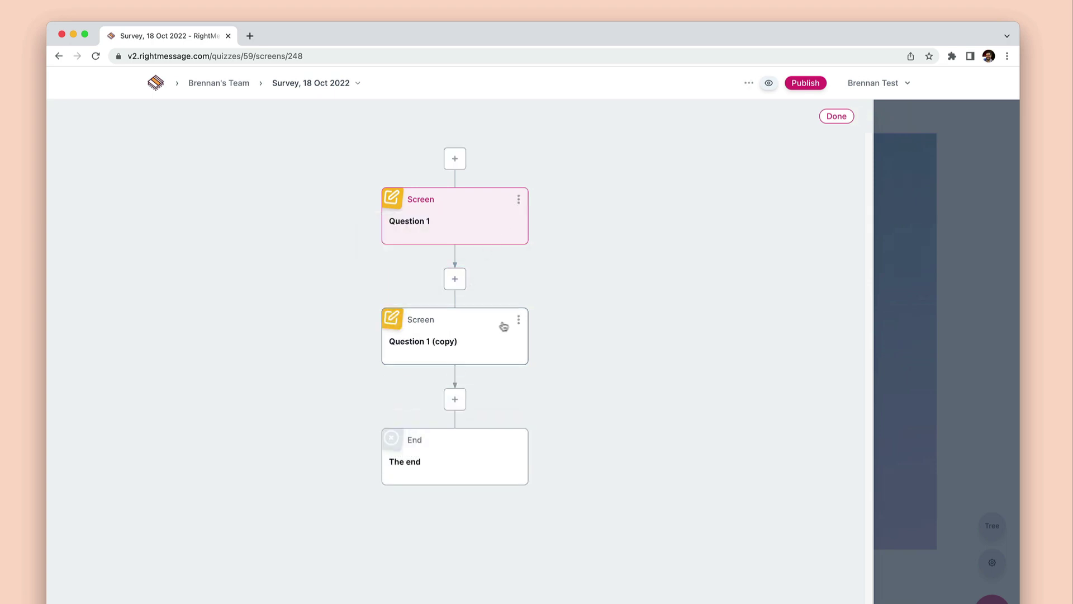
left_click(518, 320)
left_click(501, 343)
Paste another Question 1 copy, generate suggested questions, and review the answers of Q2, Q3 and Q4
left_click(455, 398)
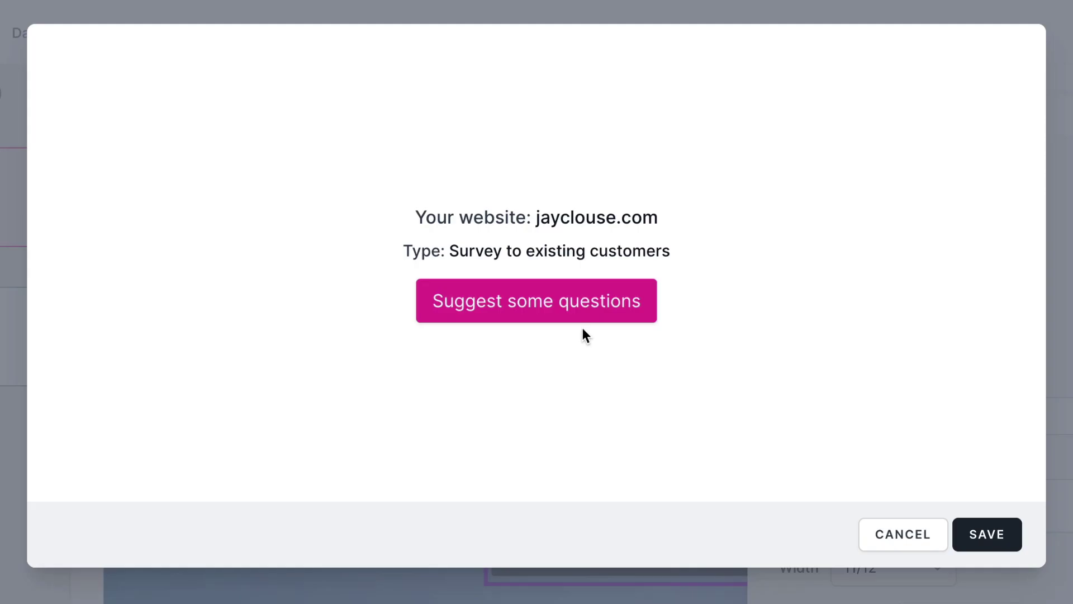
left_click(577, 316)
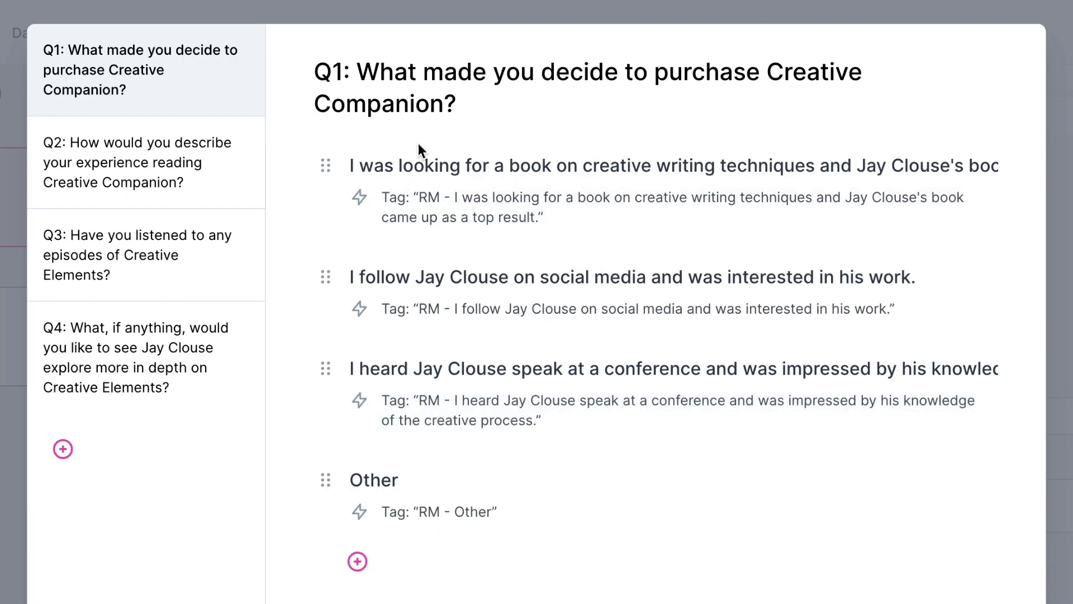
left_click(220, 150)
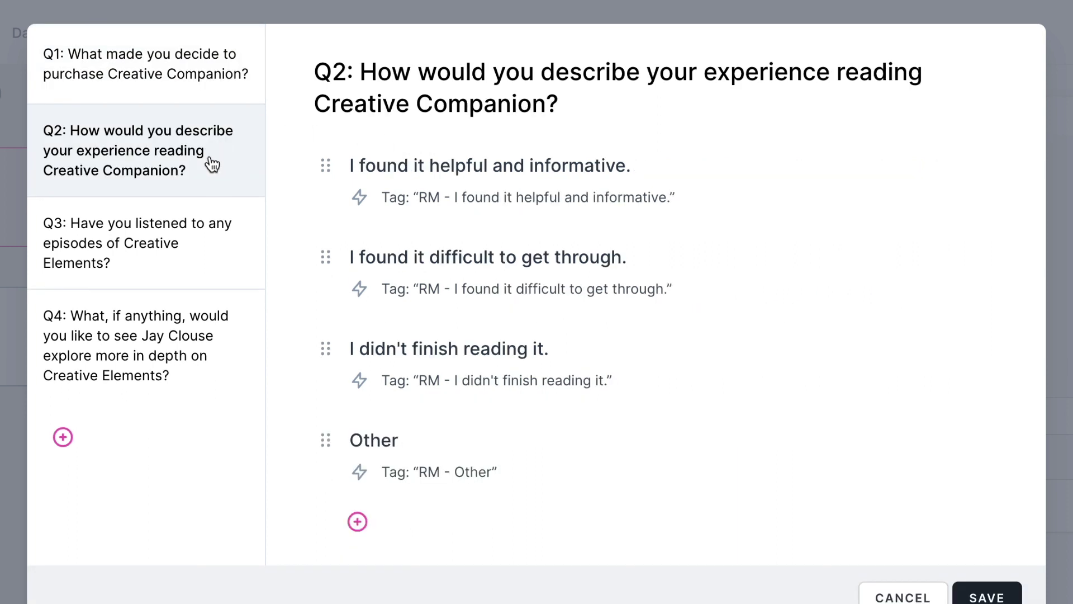
left_click(181, 247)
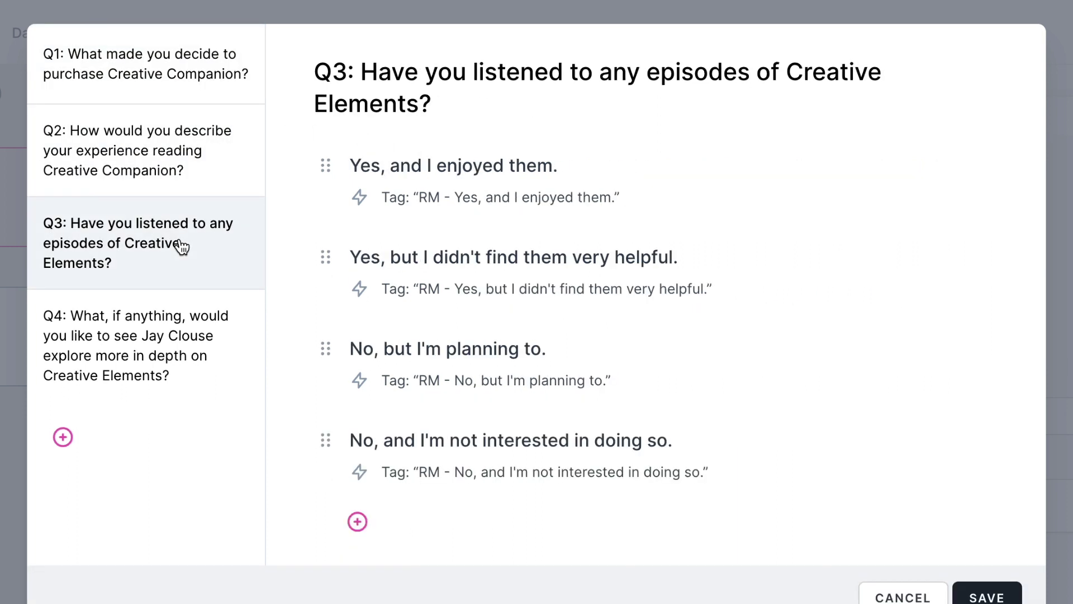
left_click(161, 351)
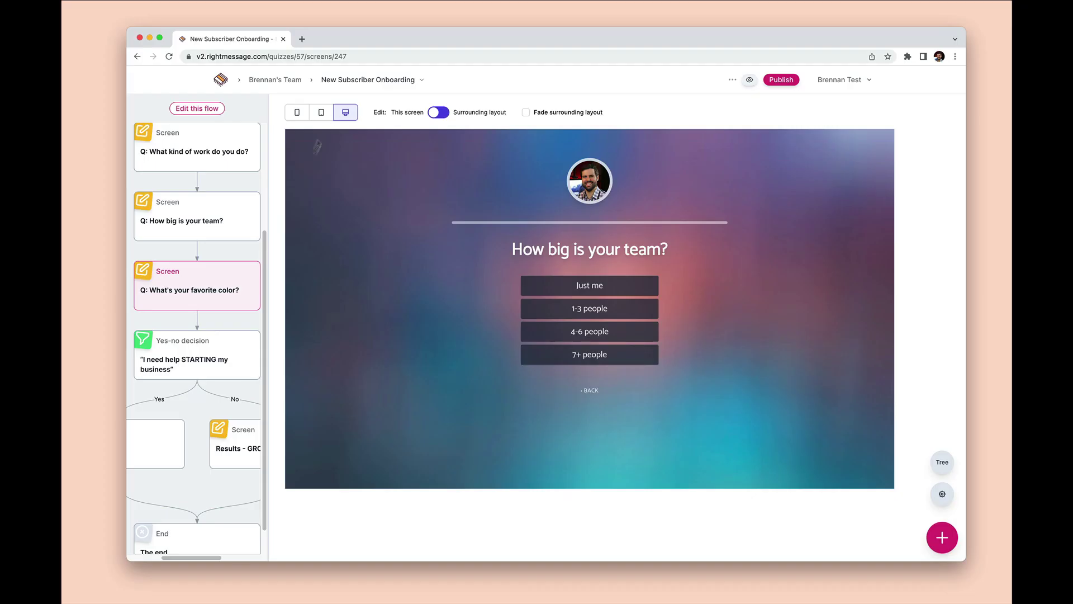
In quick editing of all questions, retitle a screen 'What's your favorite color?'
left_click(355, 85)
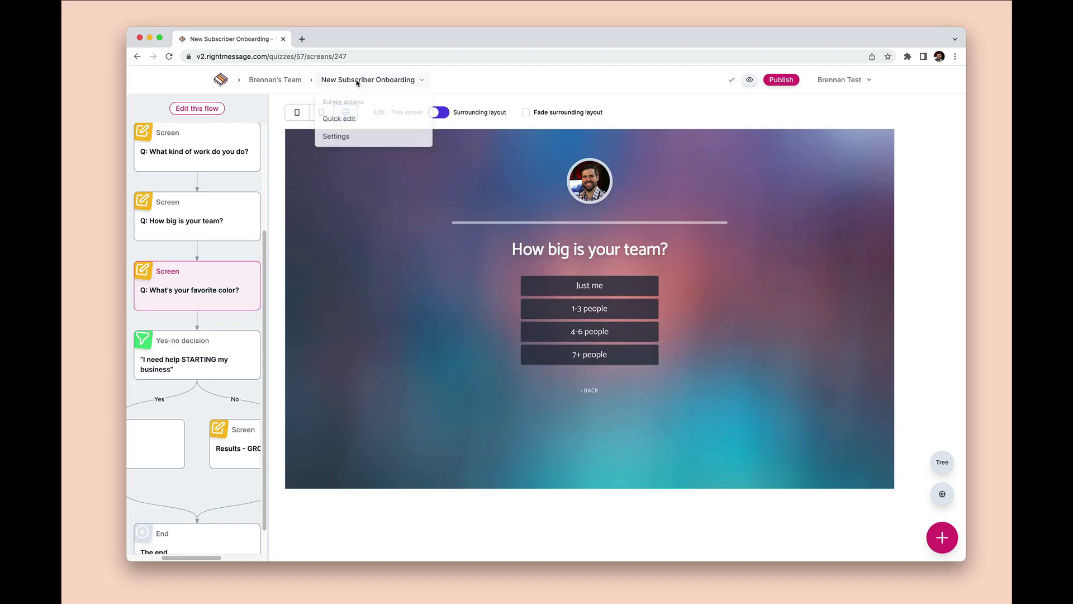
left_click(356, 119)
left_click(328, 336)
triple_click(521, 107)
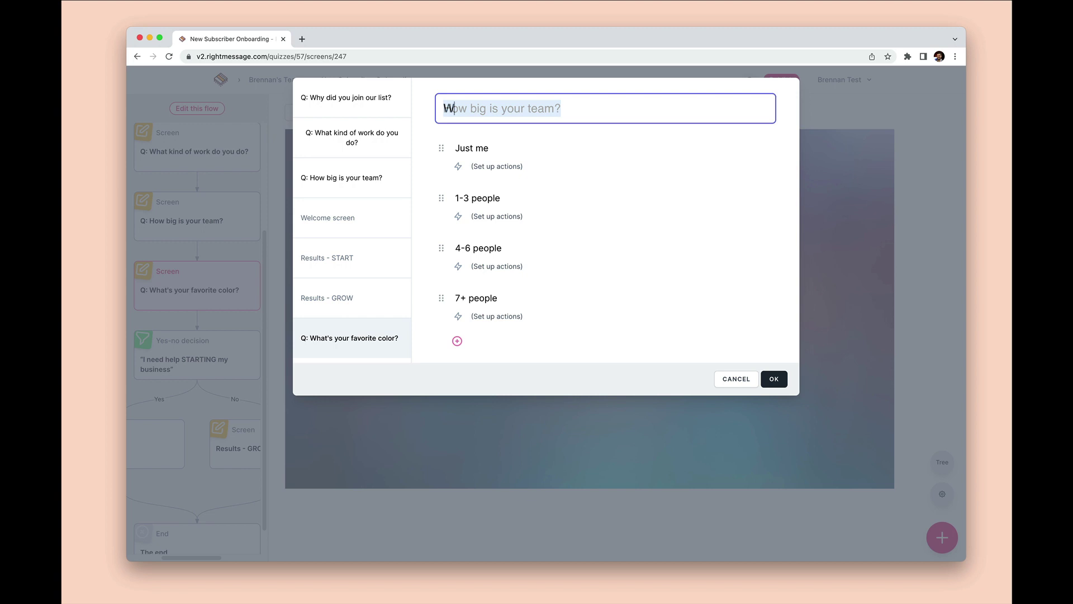
type("What's your favori")
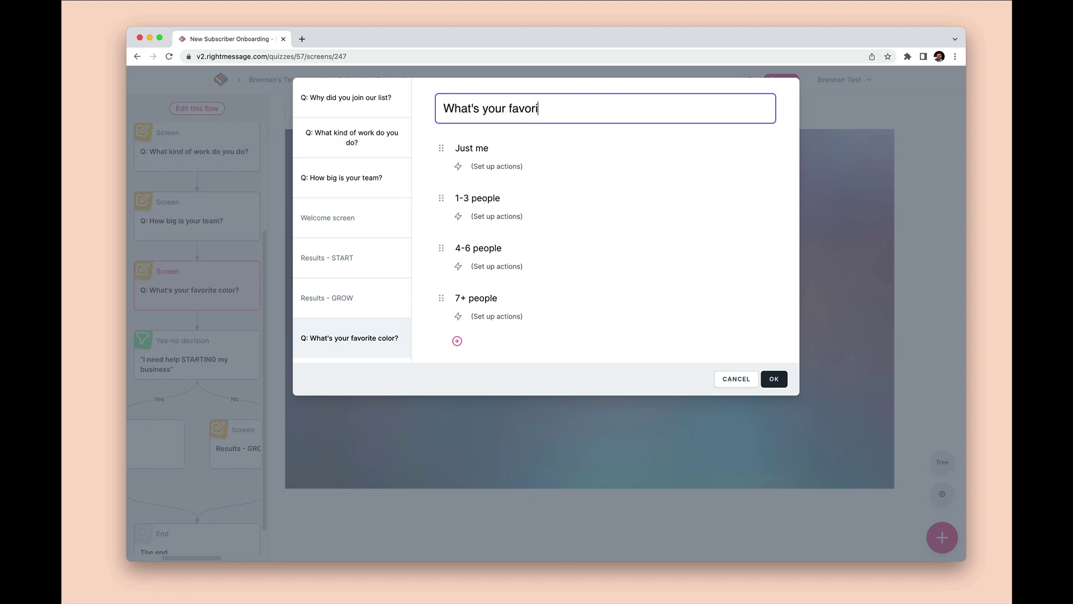
type("te color?")
Set the color question's answers to Red, G, Blue and Other, and save it
triple_click(508, 144)
type("Red")
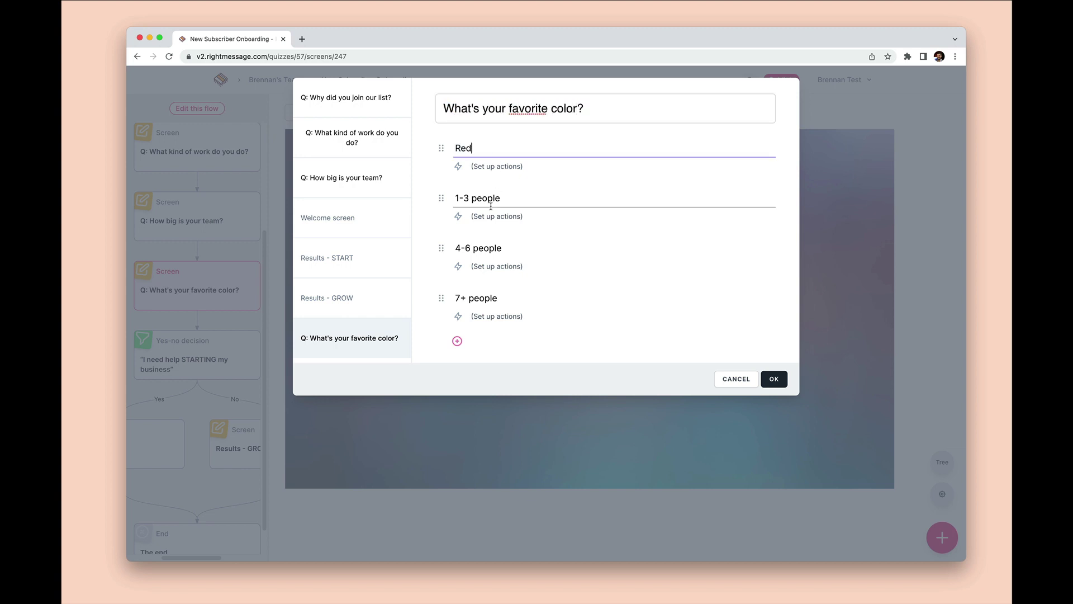
key("Tab")
type("G")
key("Tab")
key("Tab")
key("Tab")
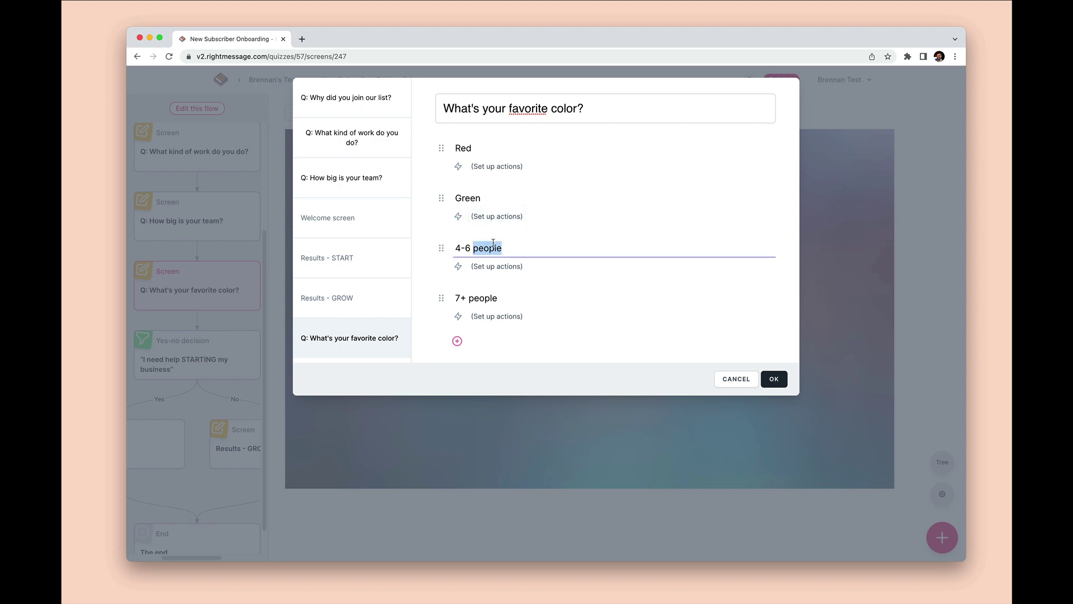
type("Blue")
key("Tab")
key("Tab")
key("Tab")
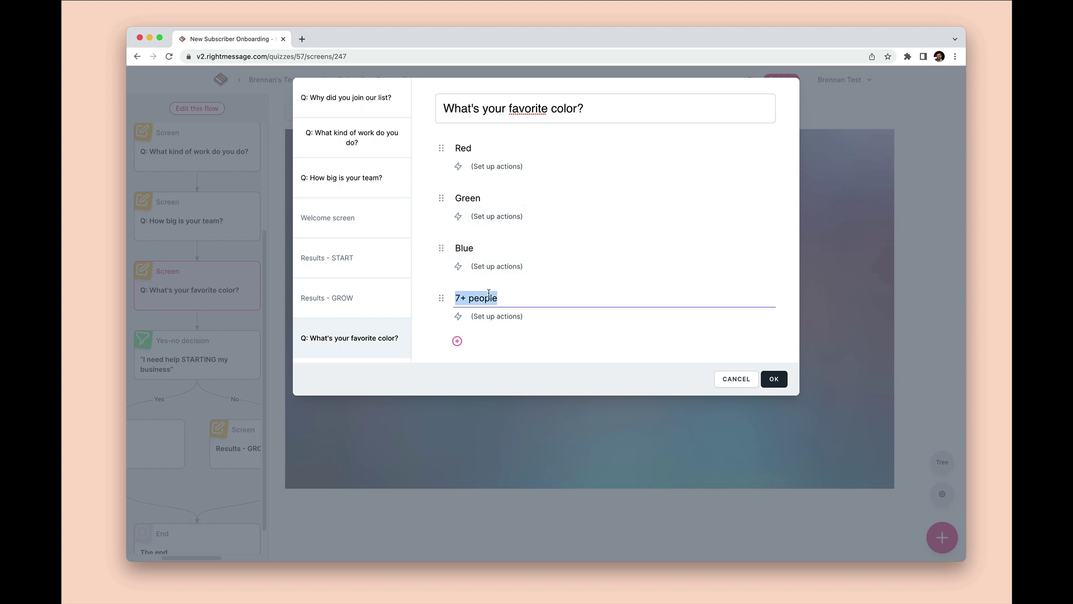
type("Other")
left_click(775, 379)
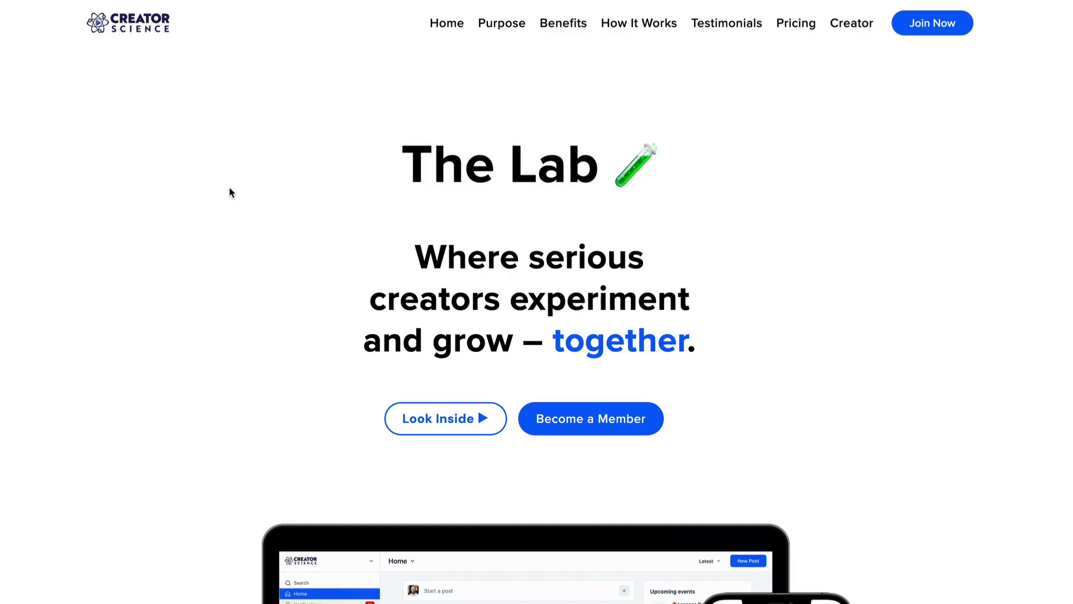
scroll(229, 193, "down", 4)
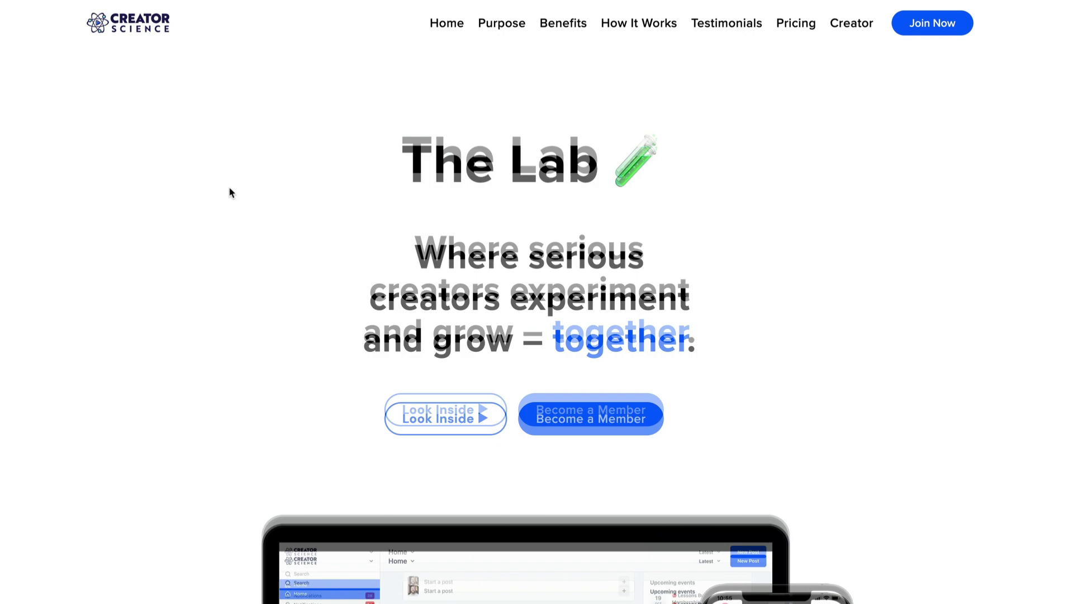
scroll(229, 193, "down", 8)
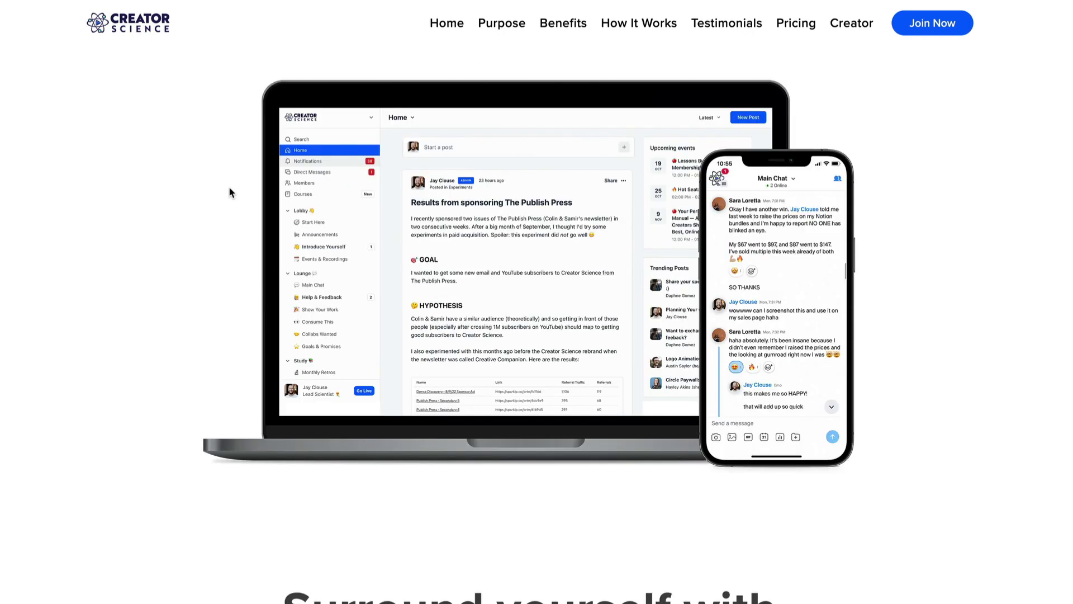
scroll(229, 193, "down", 10)
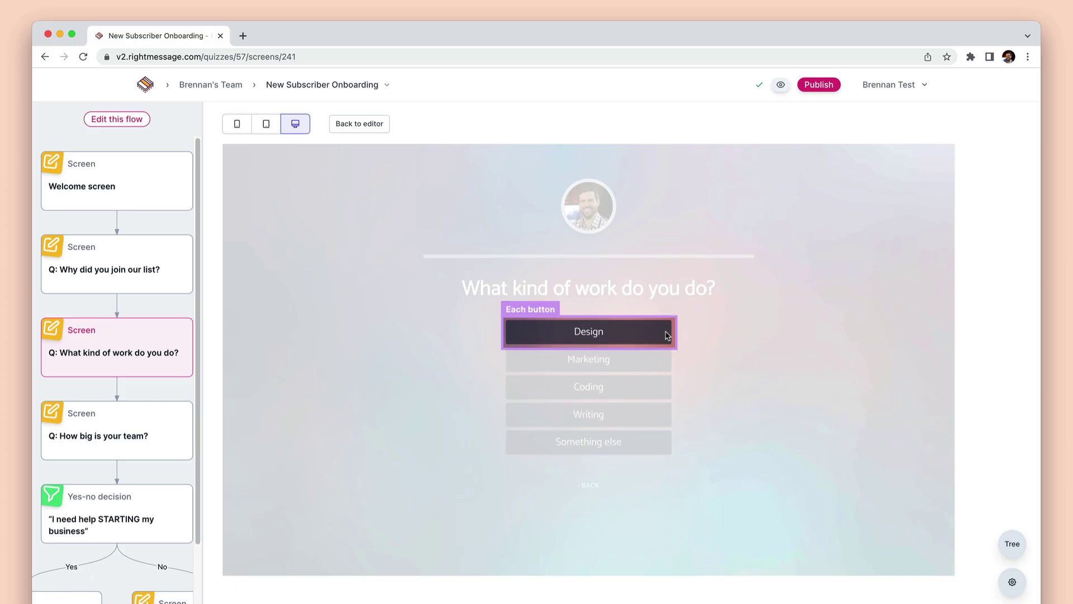
Give the work question's answer buttons a gradient background
key("super+k")
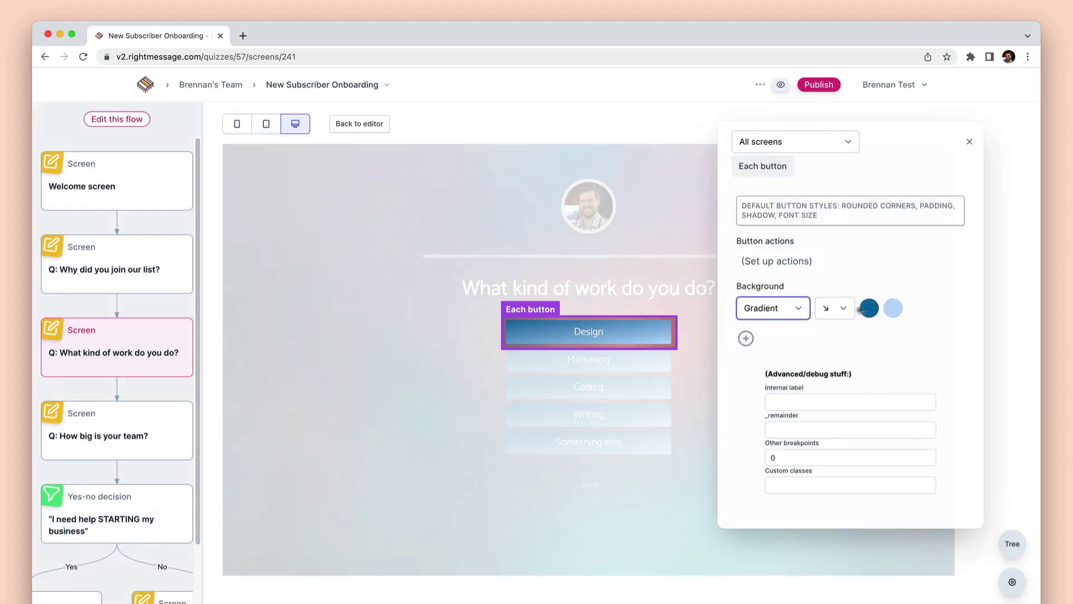
left_click(853, 307)
key("Escape")
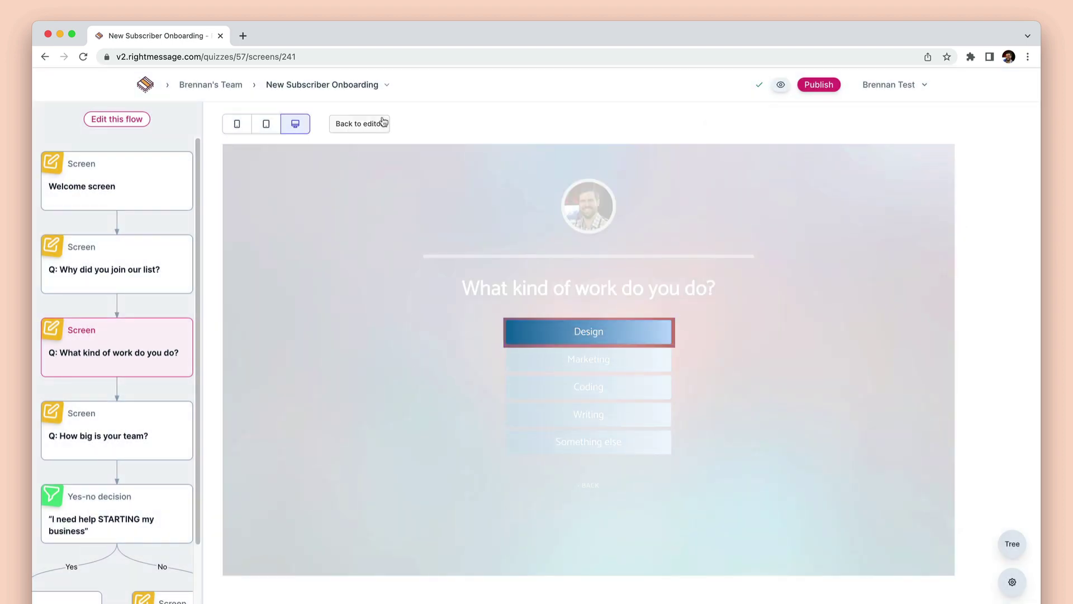
left_click(383, 123)
Preview the screen at phone, tablet and desktop sizes, then close the button style settings
left_click(237, 123)
left_click(266, 123)
left_click(295, 123)
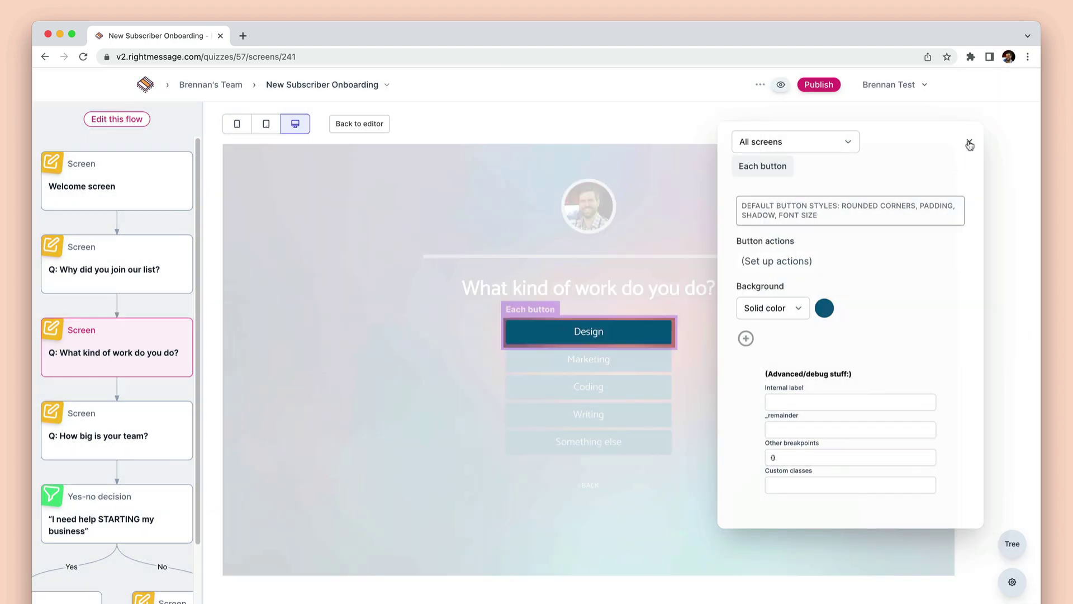
left_click(970, 145)
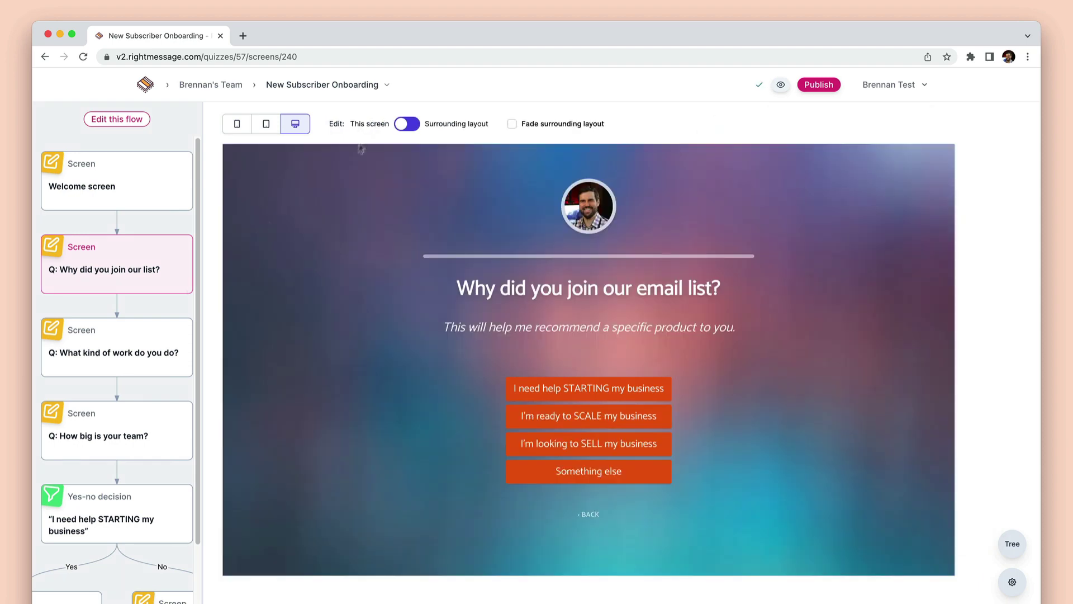
scroll(108, 372, "down", 2)
Add a text element inside the Just me button showing {{ choice.description }}
left_click(110, 369)
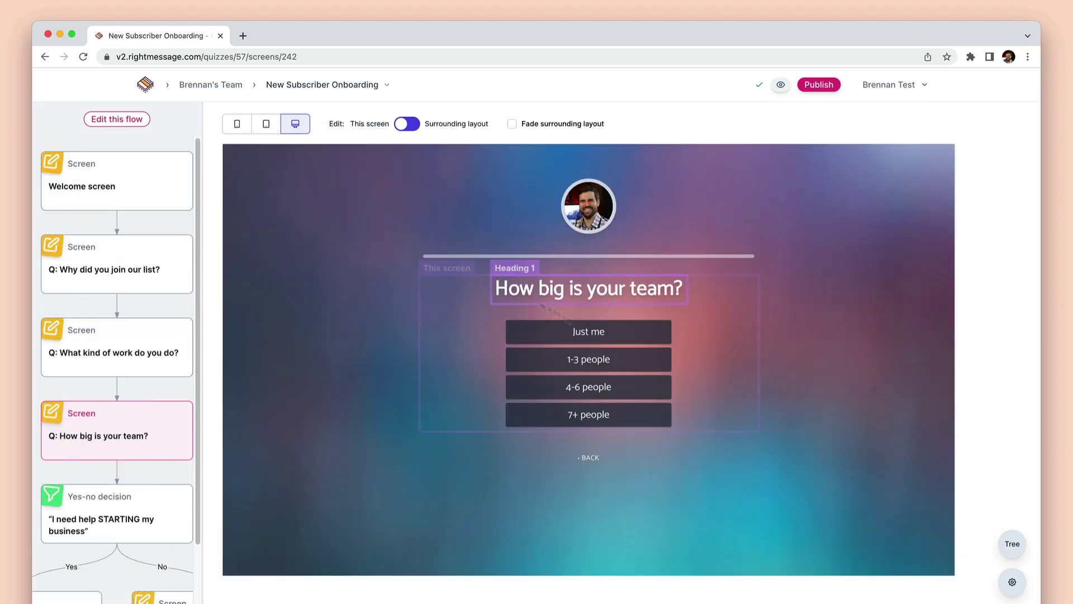
left_click(589, 331)
left_click_drag(757, 223, 660, 346)
left_click(758, 303)
type("{{ choice.d")
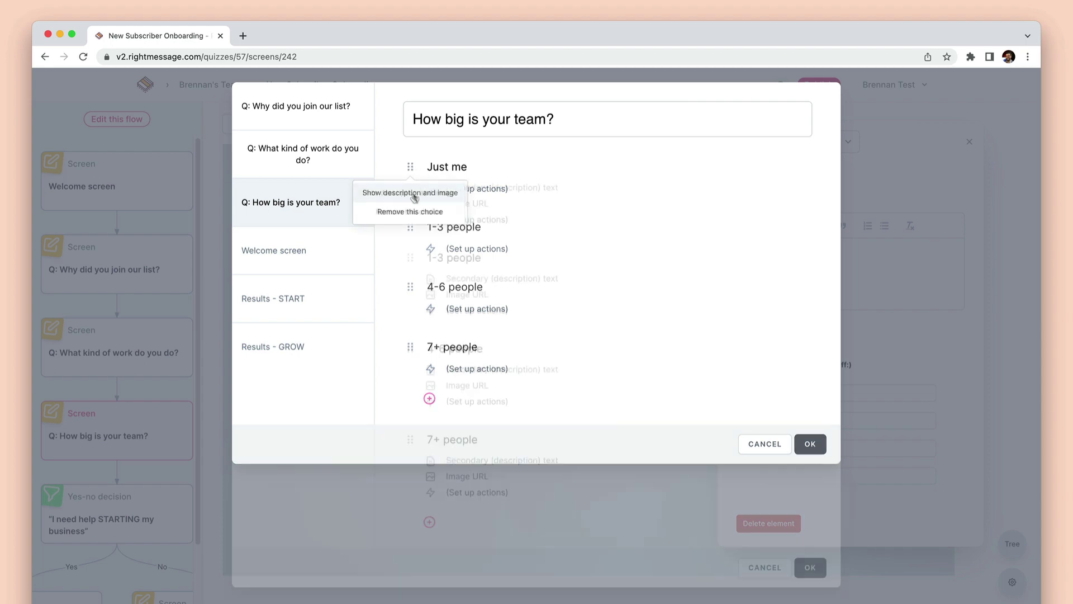
Fill the team-size descriptions: You're flying solo!, You're just starting out!, Growing like crazy!, Aim for the stars!
type("You're flying solo!")
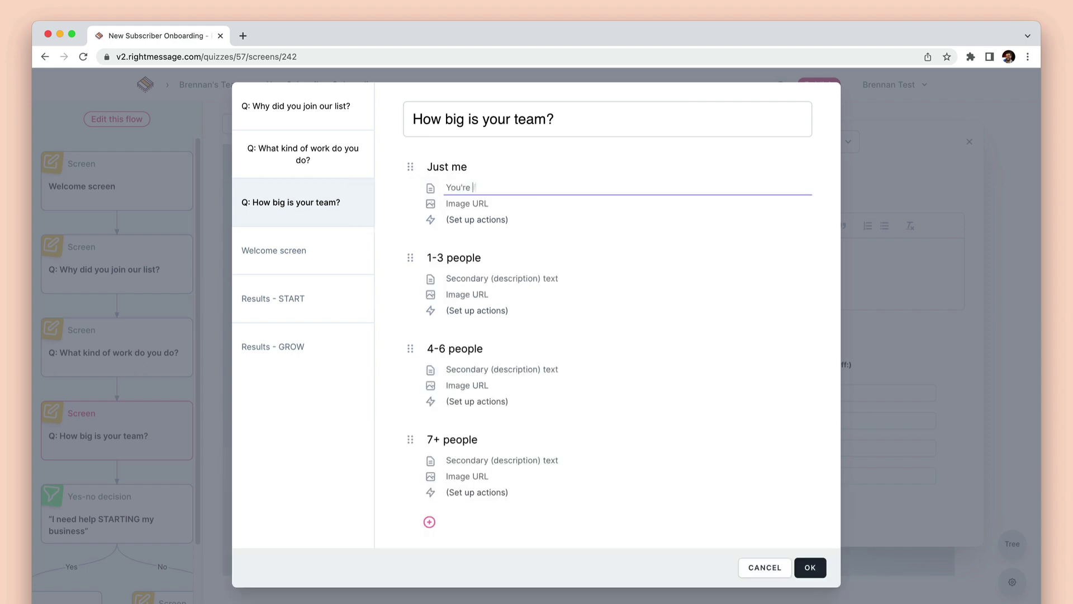
left_click(503, 278)
type("You're just starting out!")
left_click(510, 369)
type("Growing like crazy!")
left_click(522, 460)
type("Aim for the stars!")
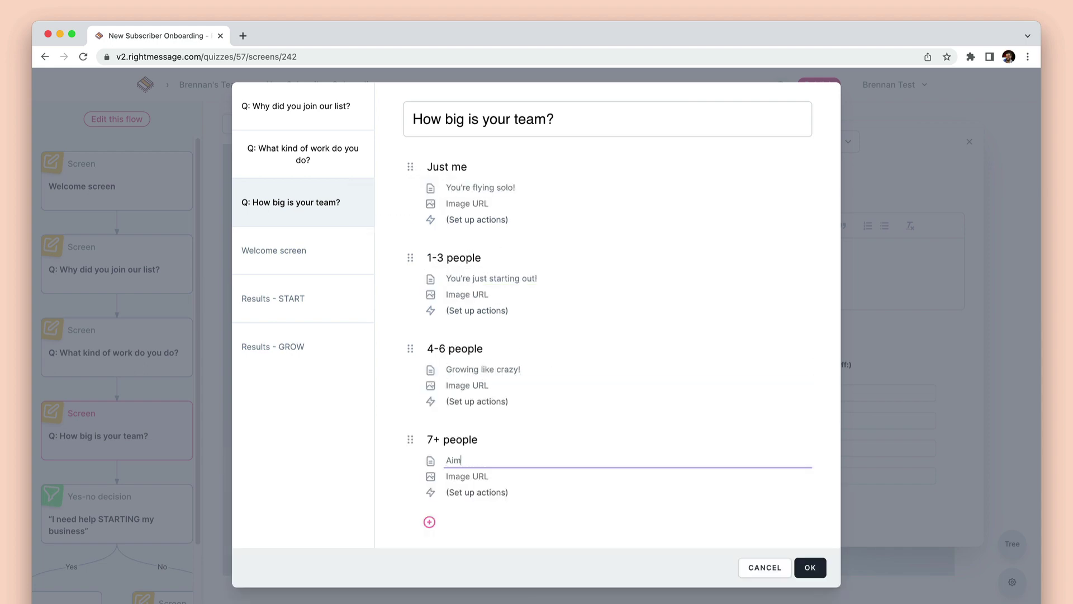
left_click(798, 568)
Set the description text's font size to Regular
left_click(746, 328)
left_click(595, 211)
left_click(803, 369)
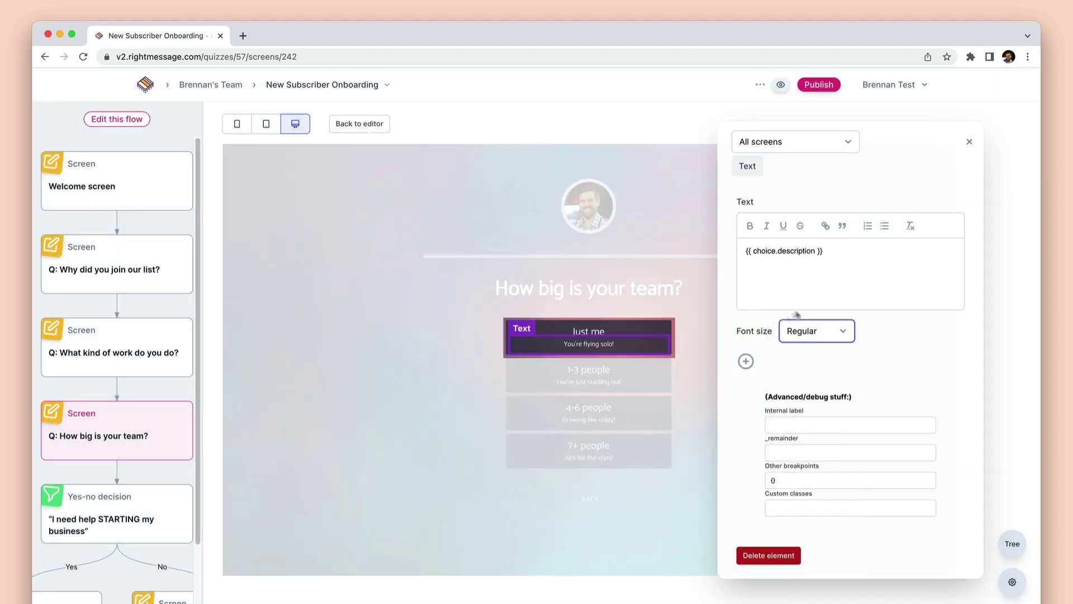
Preview the survey answering Coding, then open the email-list question's answer choices
left_click(970, 141)
left_click(781, 84)
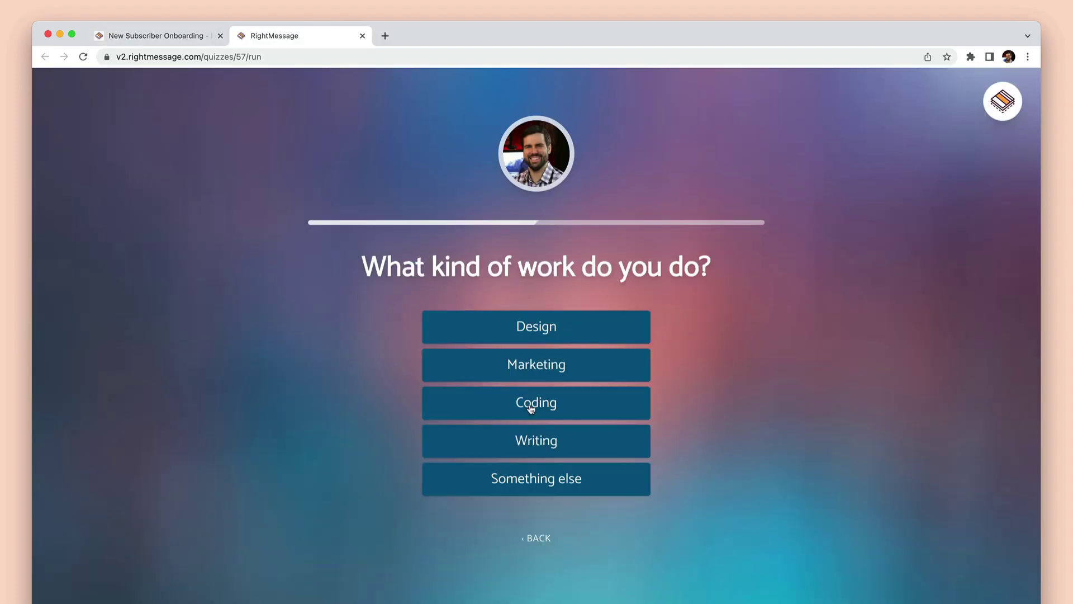
left_click(530, 405)
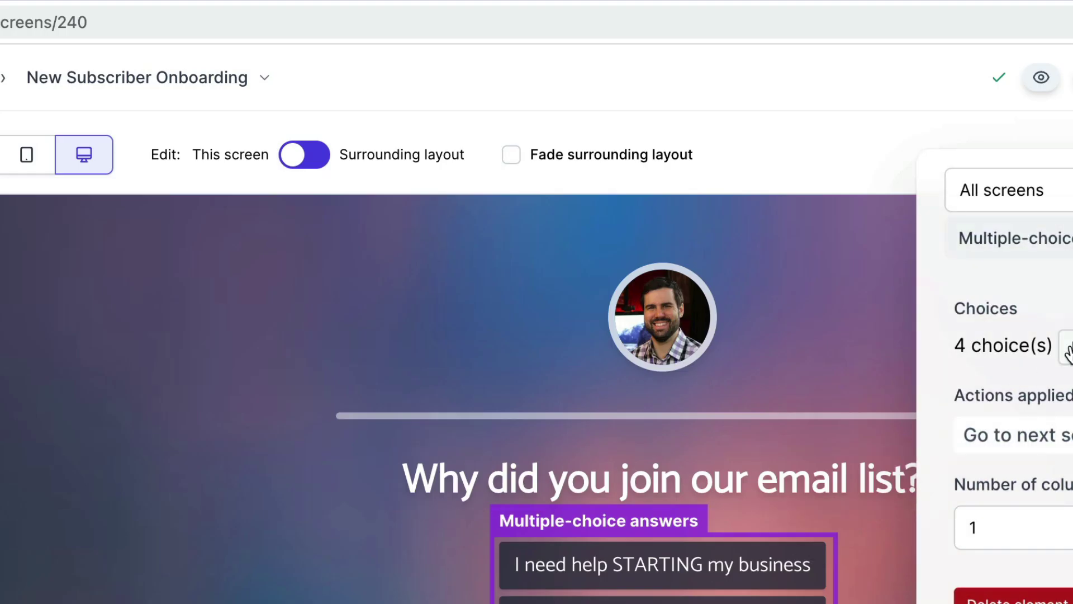
left_click(1069, 353)
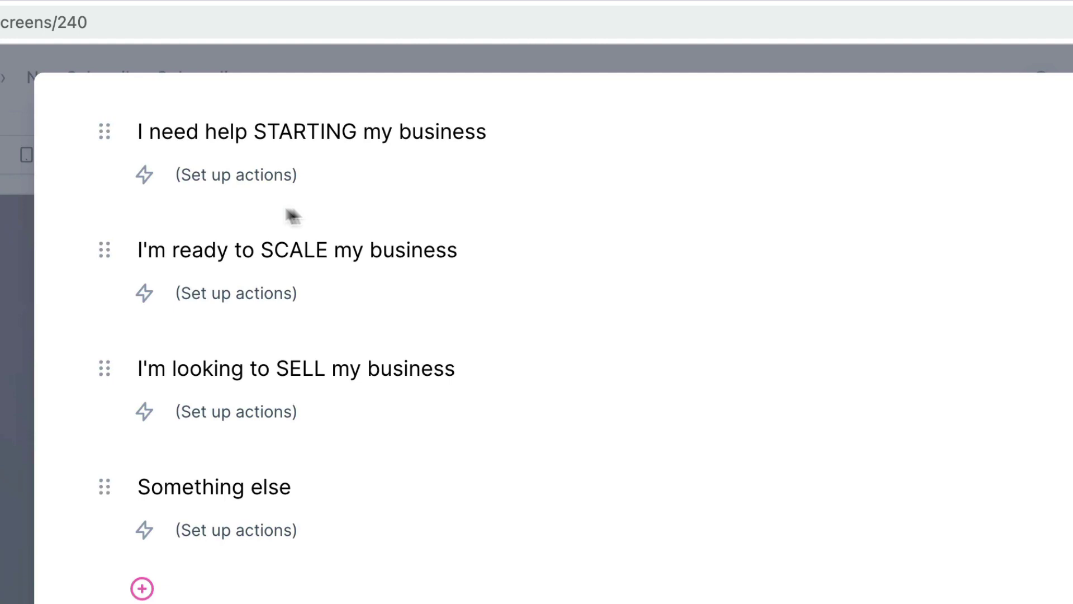
Make the 'I need help STARTING my business' answer apply the Need - Scale tag
left_click(238, 189)
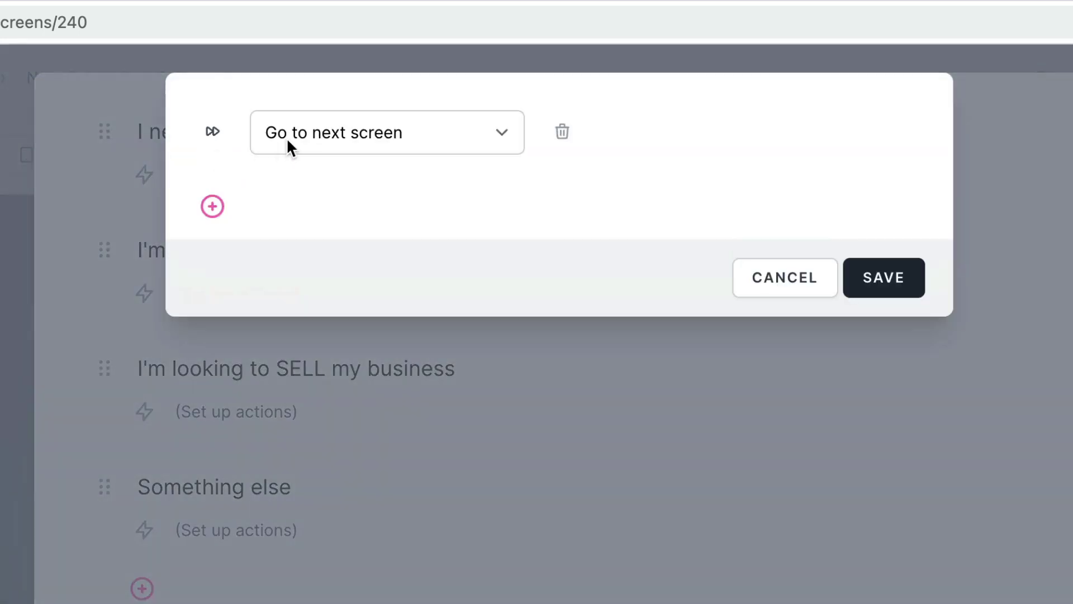
left_click(288, 143)
left_click(318, 213)
left_click(439, 190)
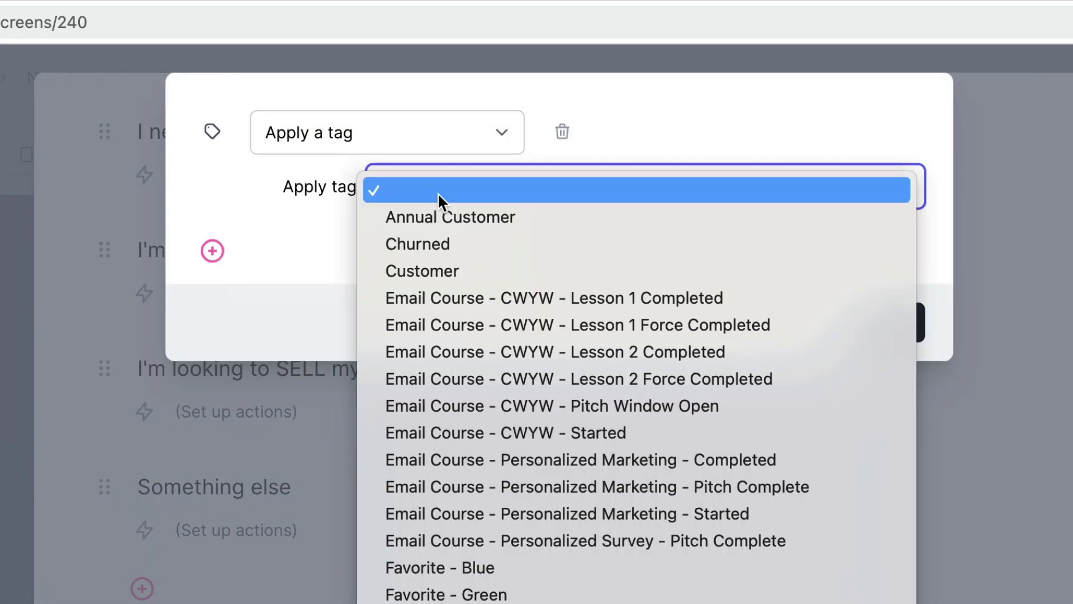
scroll(438, 196, "down", 10)
scroll(438, 196, "down", 1)
scroll(637, 302, "down", 4)
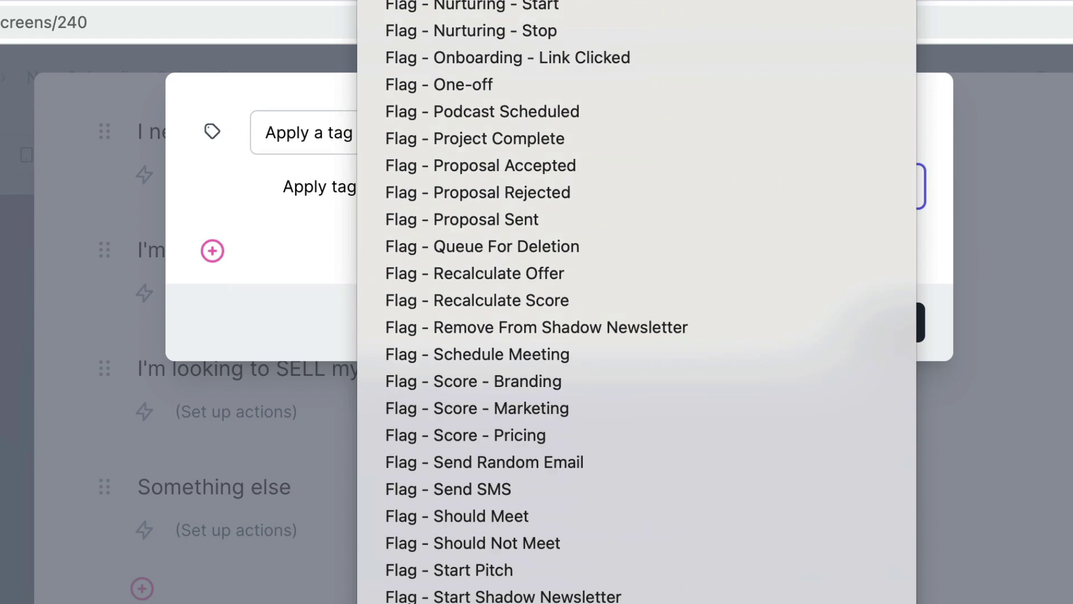
left_click(821, 346)
left_click(902, 320)
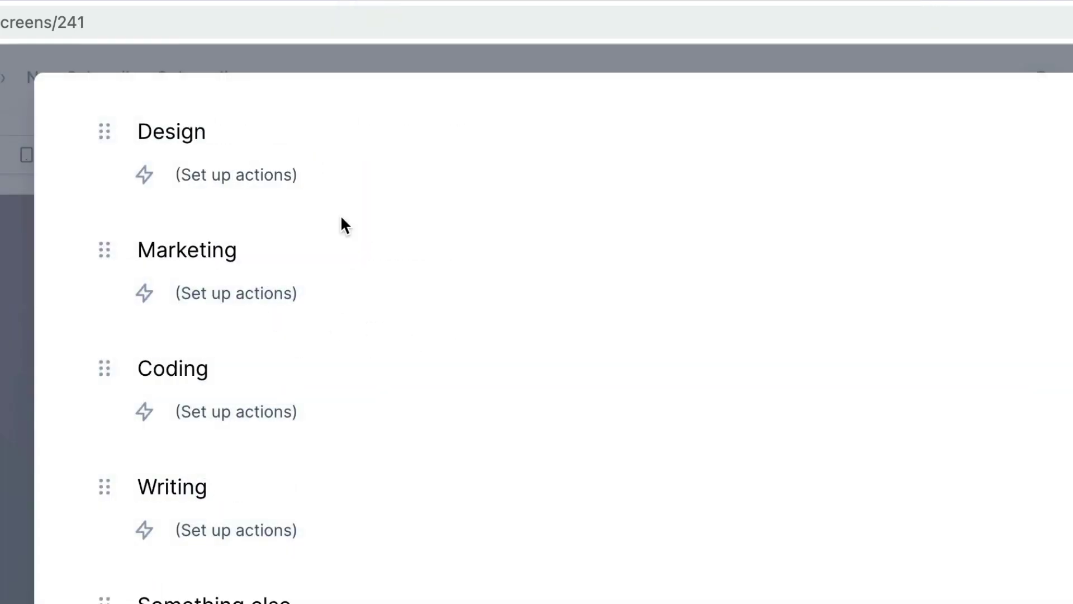
Add a Set a field action on the Design answer for business_type, entering 'de'
left_click(285, 173)
left_click(212, 152)
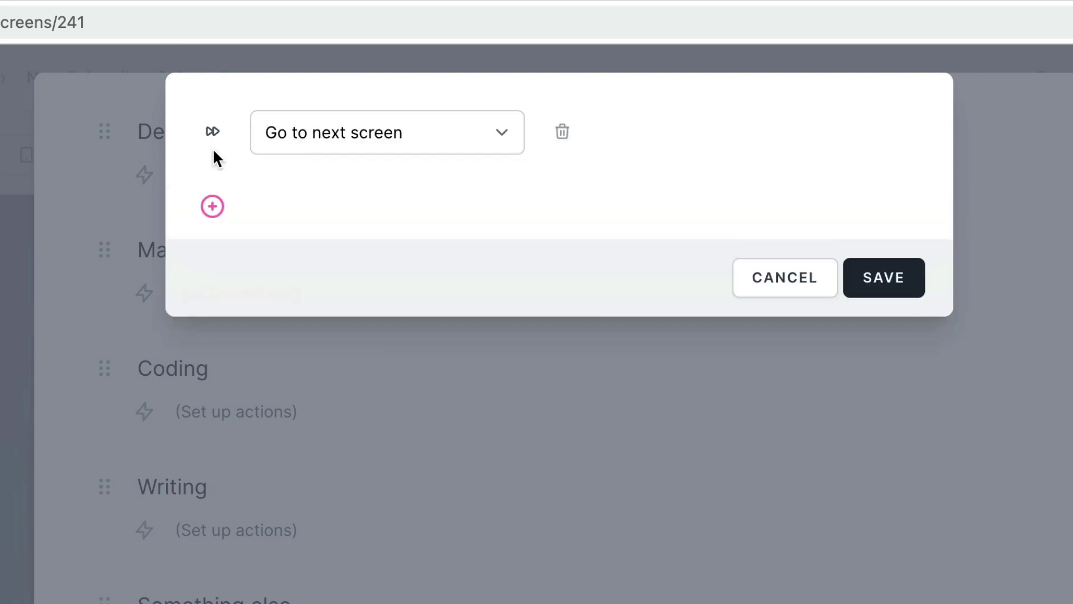
left_click(266, 151)
left_click(316, 239)
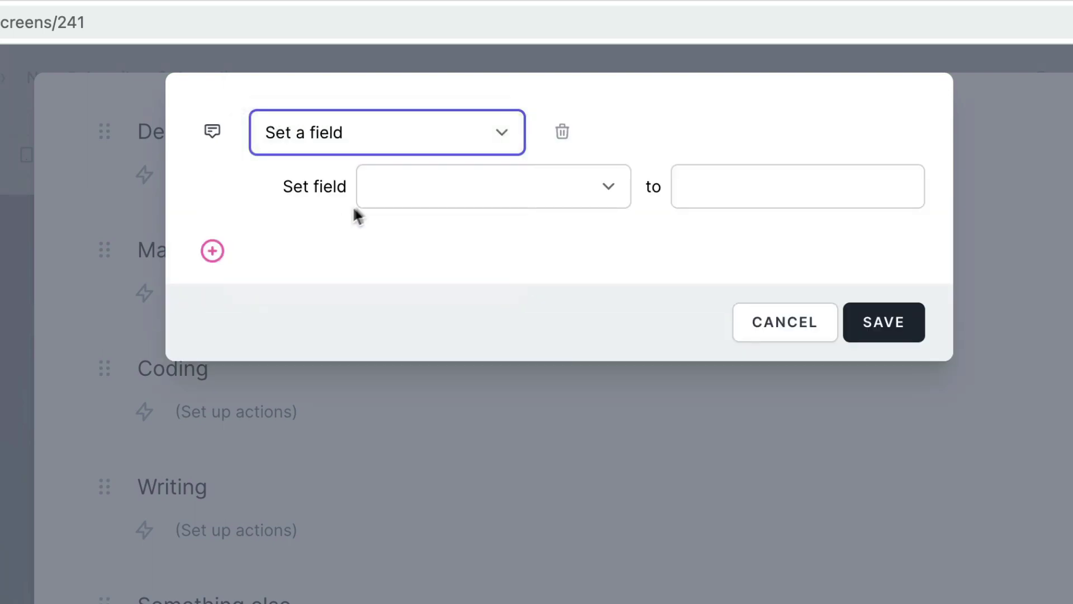
left_click(394, 192)
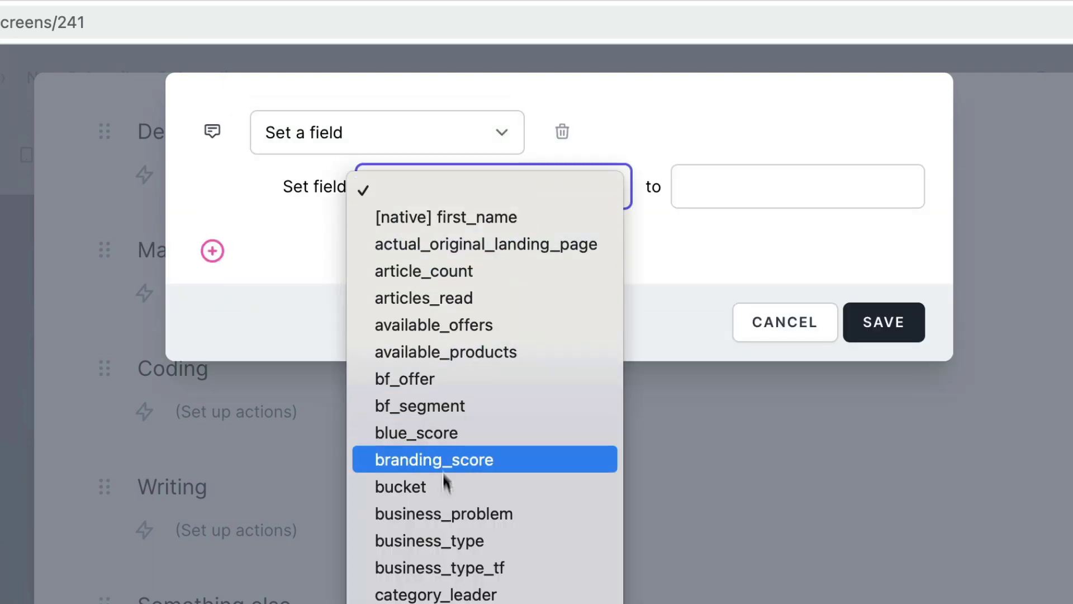
left_click(447, 540)
left_click(702, 196)
type("de")
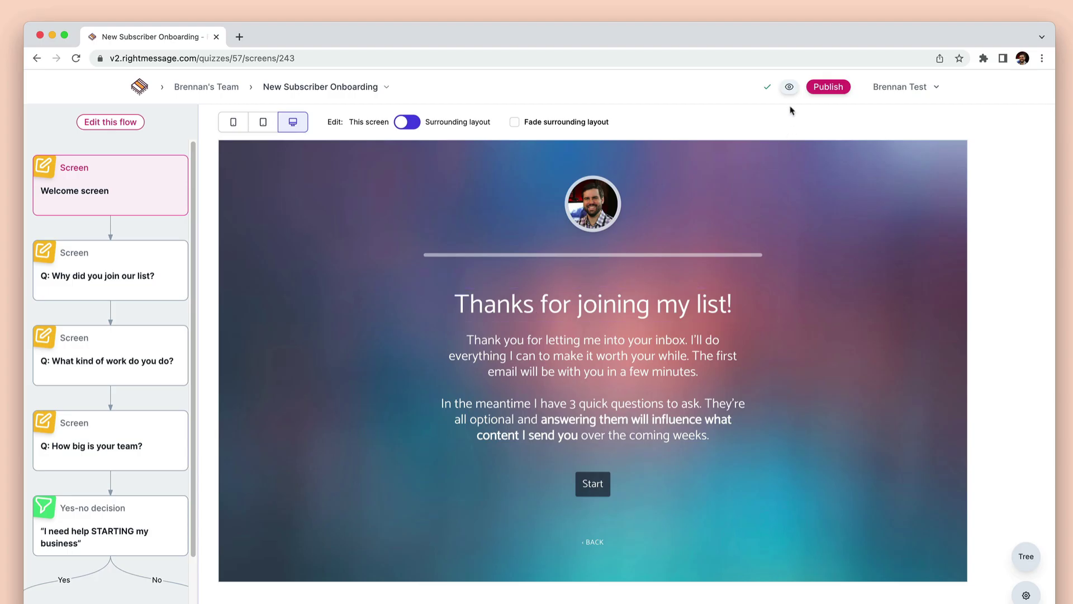
Preview the survey and answer the join, work and team-size questions to reach a result
left_click(789, 88)
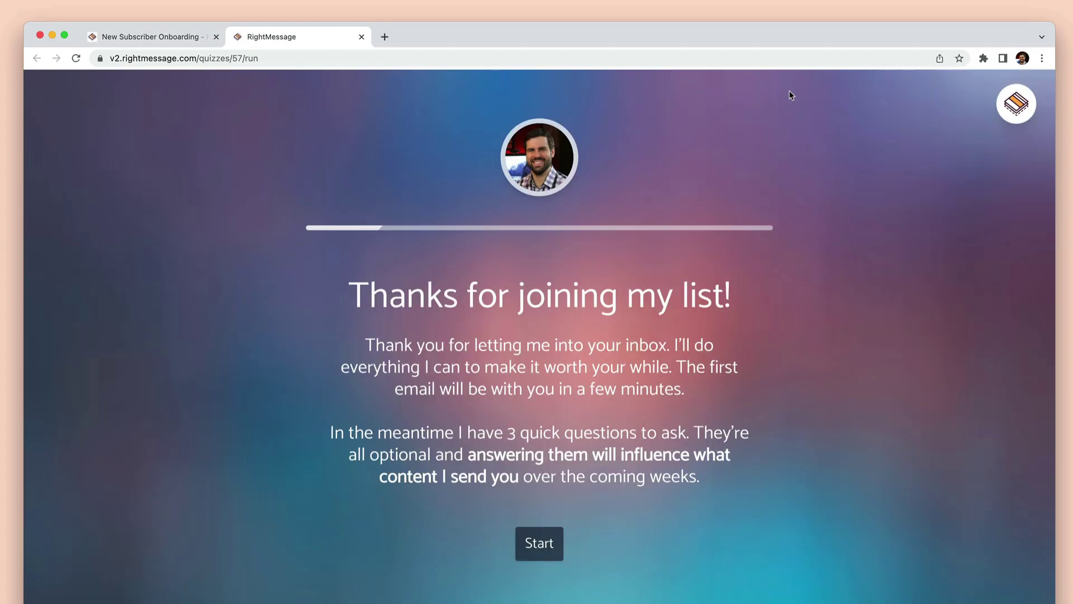
left_click(532, 545)
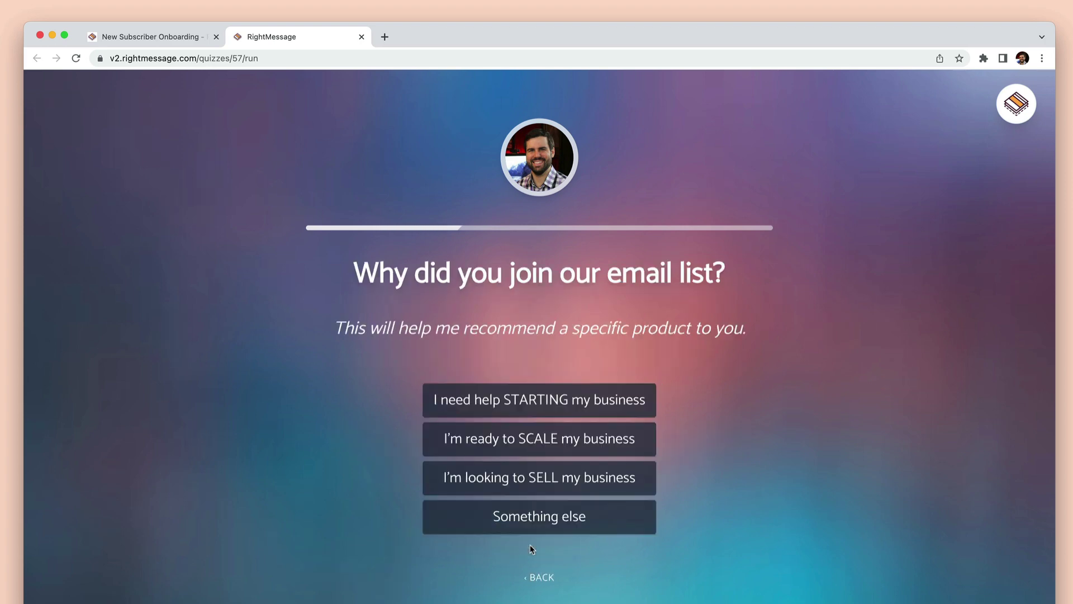
left_click(552, 413)
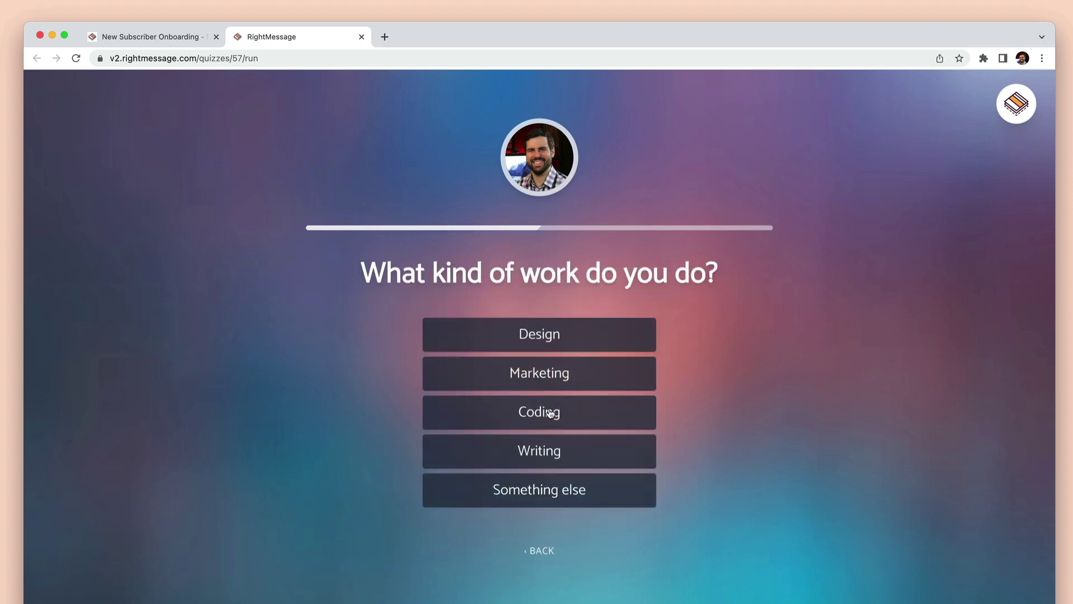
left_click(551, 413)
left_click(547, 403)
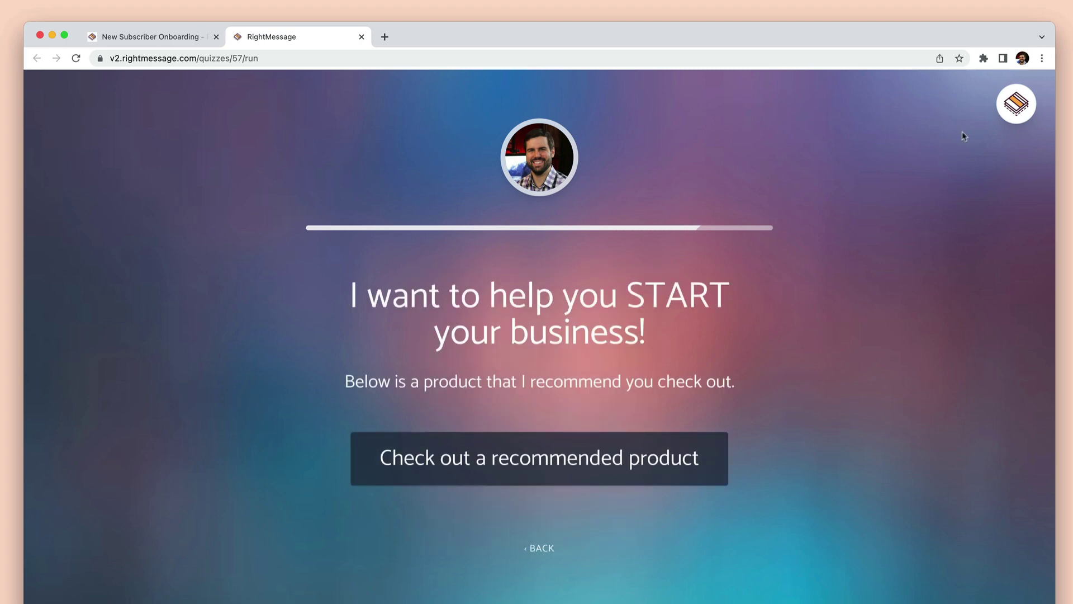
Reset the preview and answer again, choosing 4-6 people as the team size
left_click(1004, 110)
left_click(970, 167)
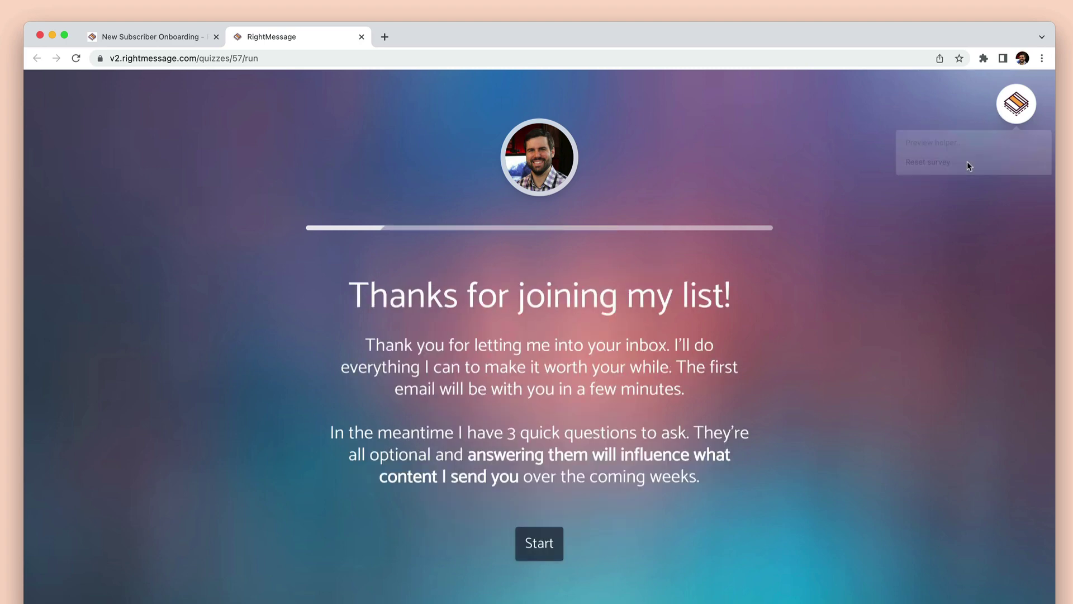
left_click(541, 545)
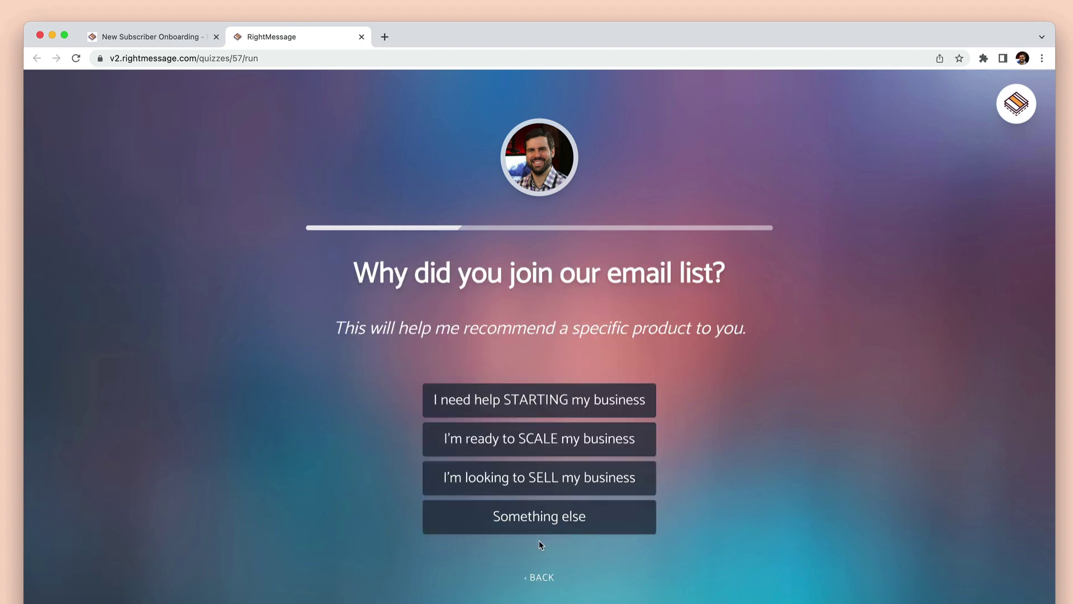
left_click(541, 453)
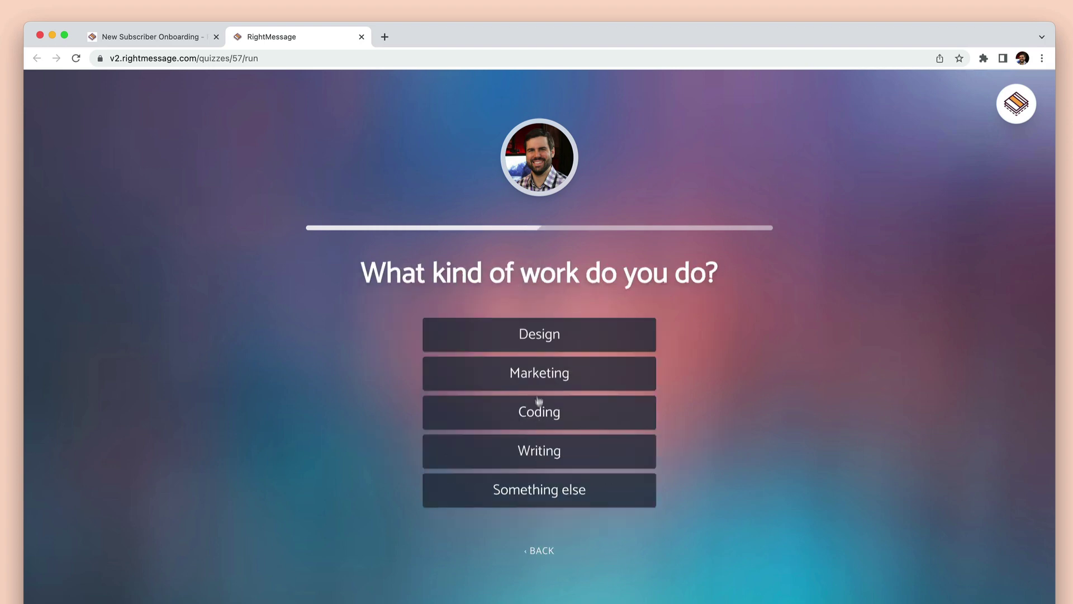
left_click(540, 344)
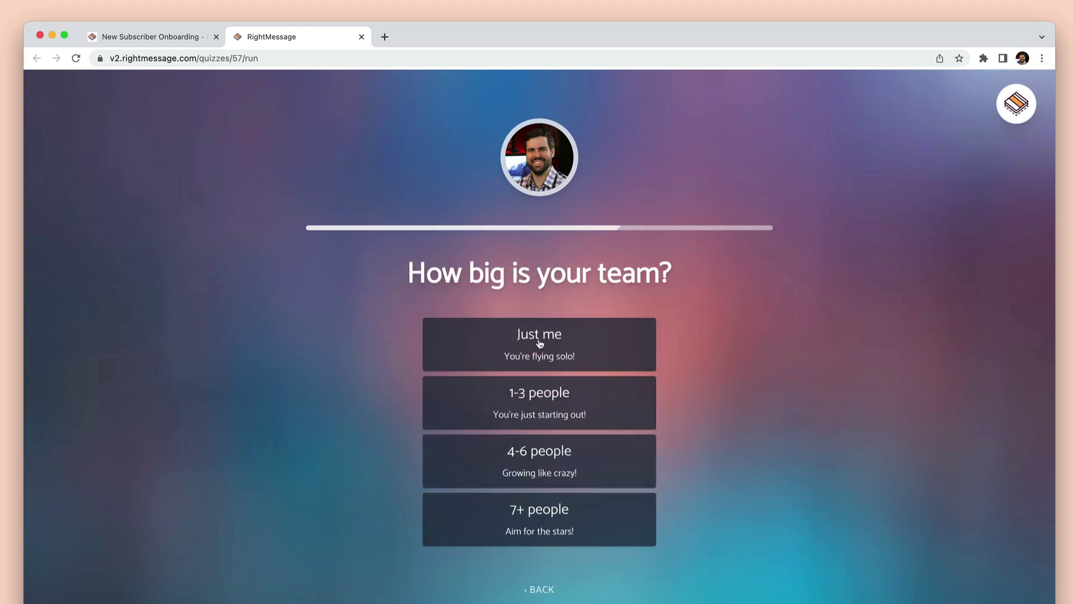
left_click(528, 451)
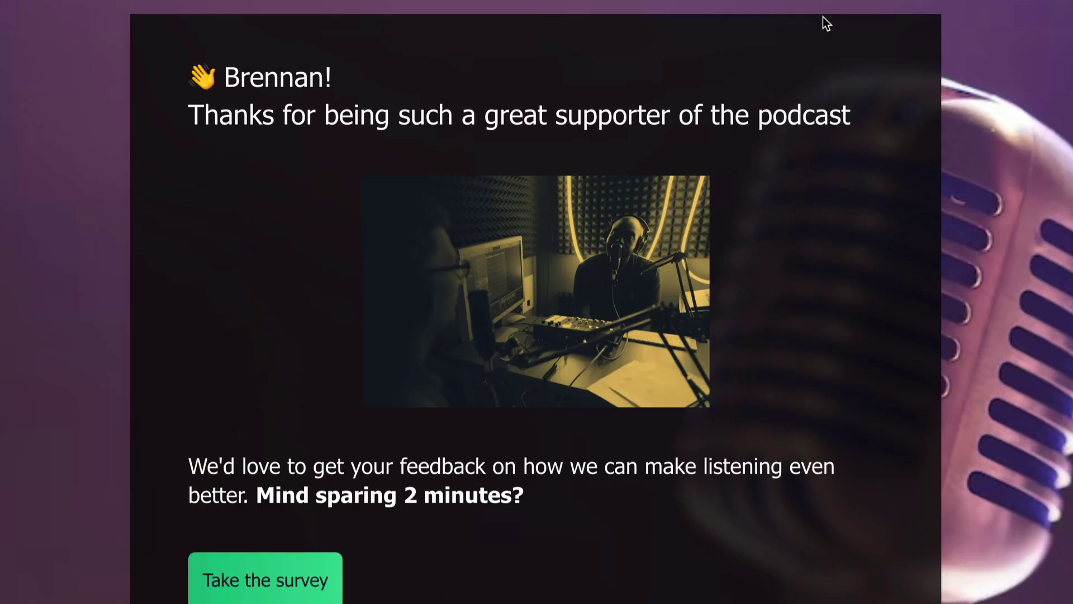
Open the podcast feedback survey and answer Starting a business and Discussions with people
left_click(295, 591)
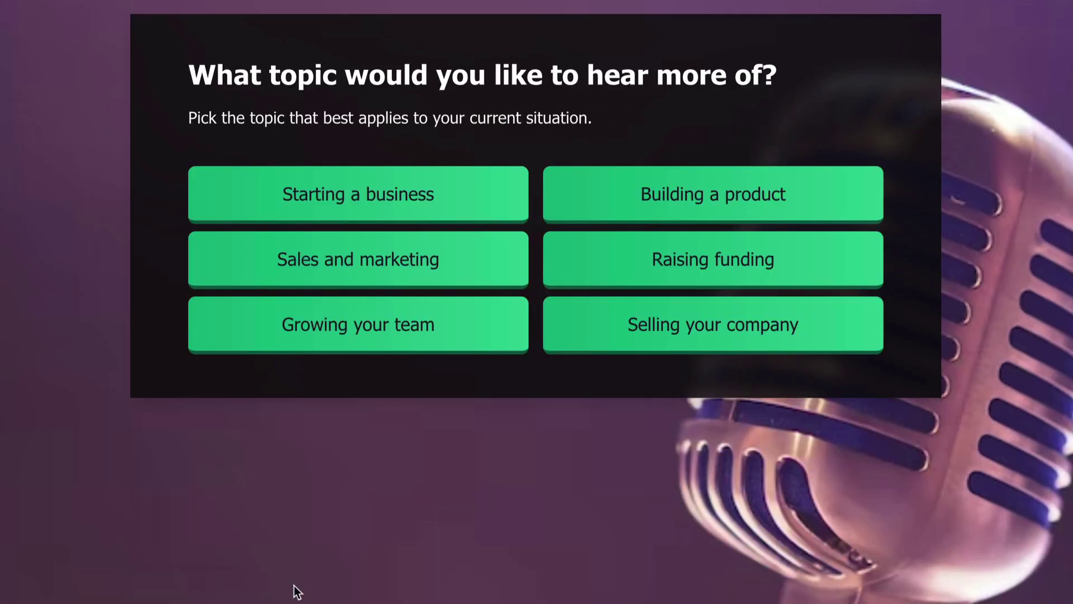
left_click(317, 199)
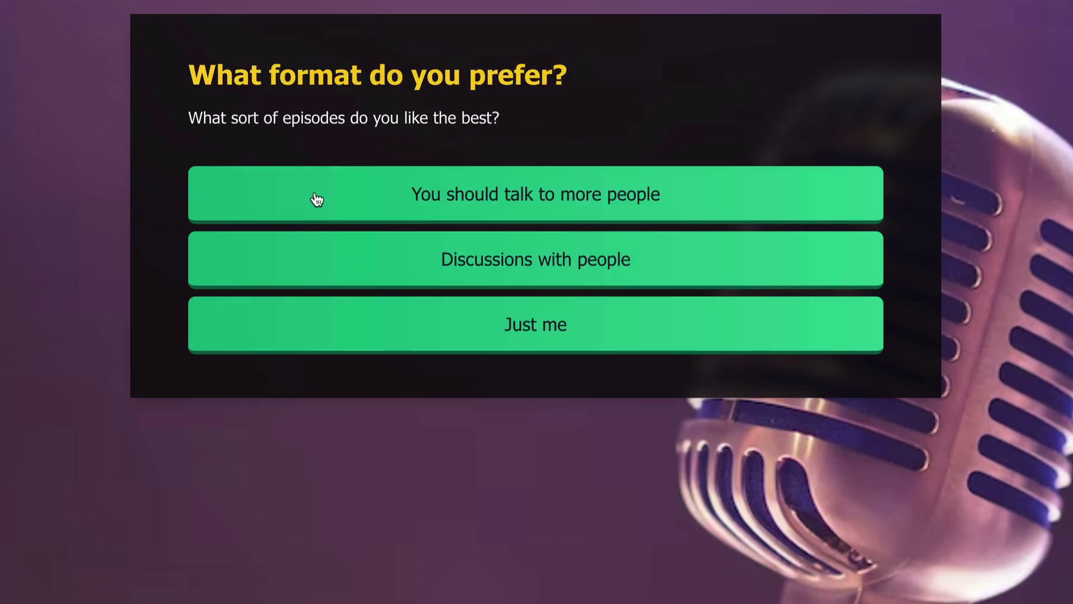
left_click(373, 263)
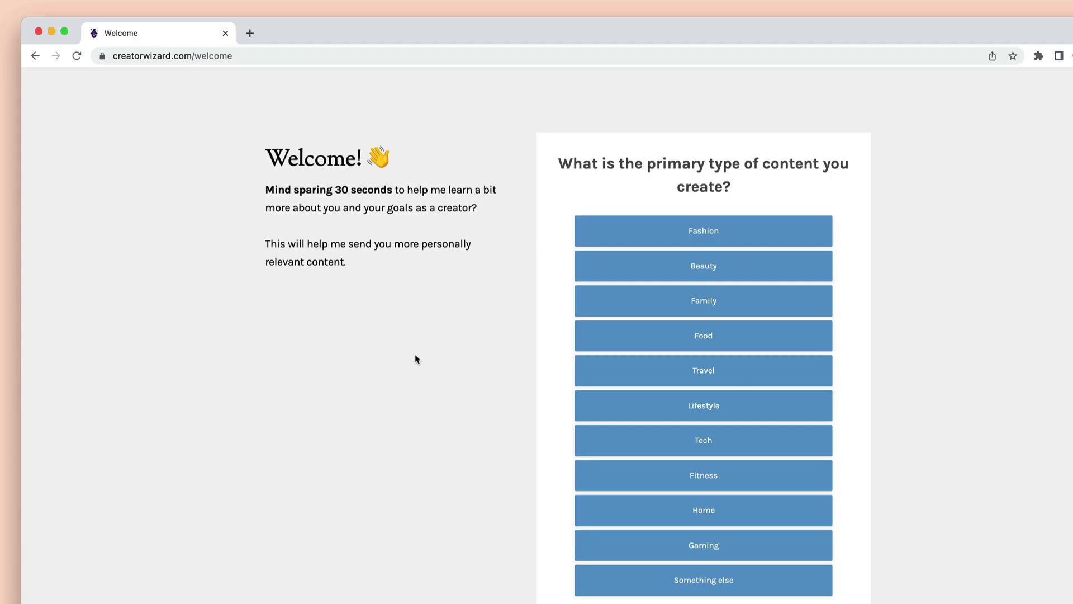
Answer the survey with Travel, turning free offers into paid deals, a challenge, 10K-50K, YouTube, Europe and 35-44
left_click(700, 377)
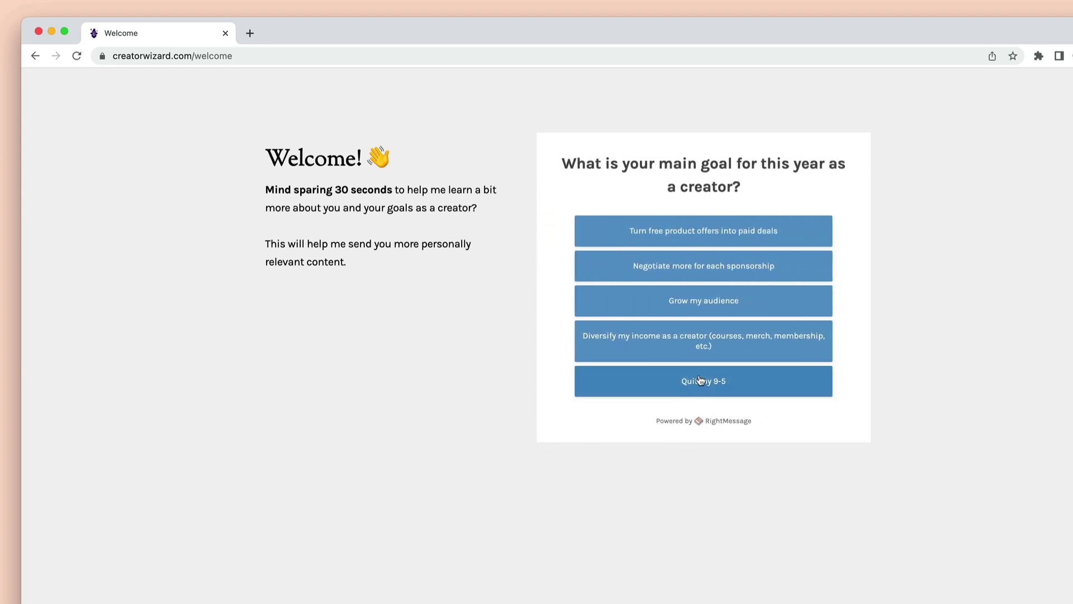
left_click(688, 247)
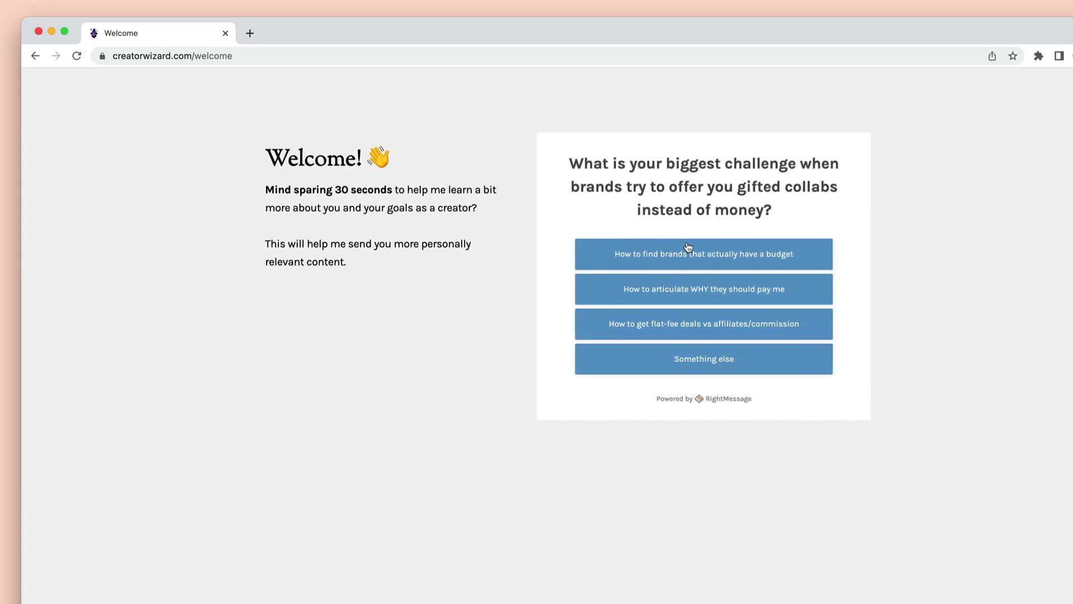
left_click(681, 290)
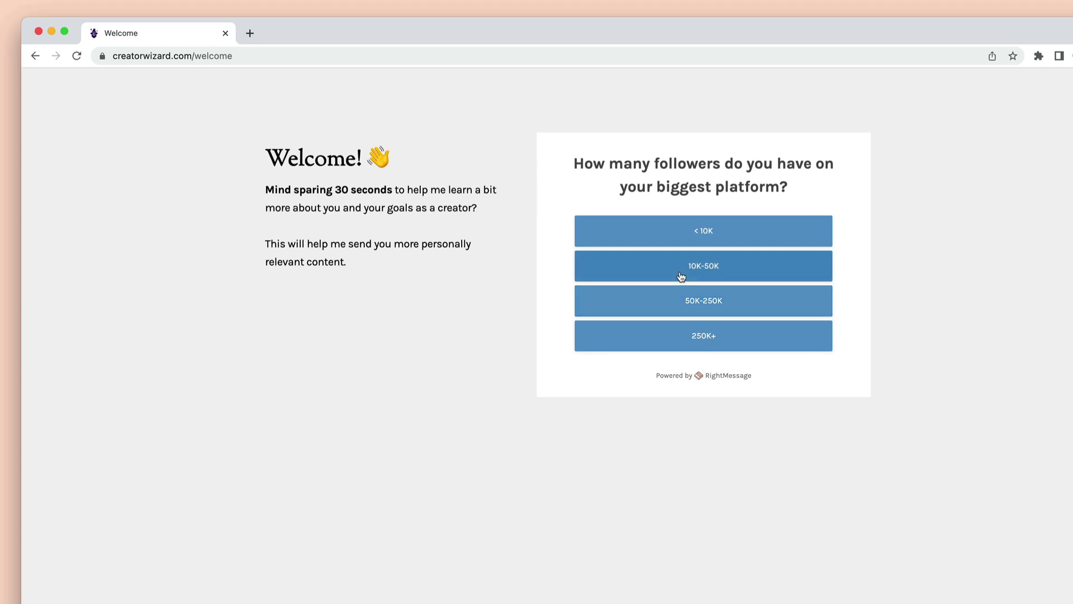
left_click(681, 277)
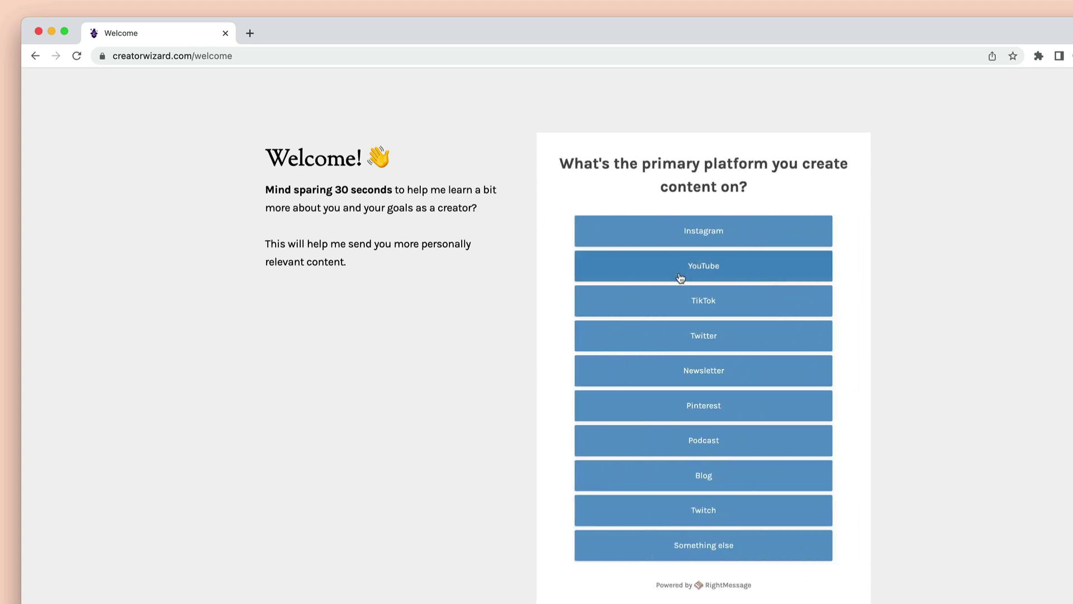
left_click(673, 330)
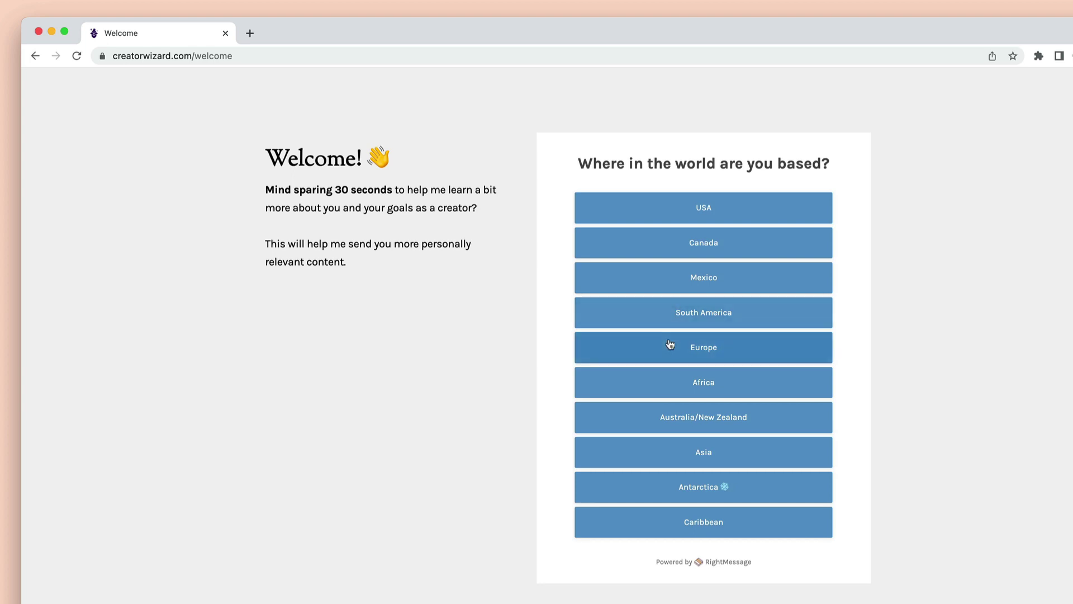
left_click(671, 344)
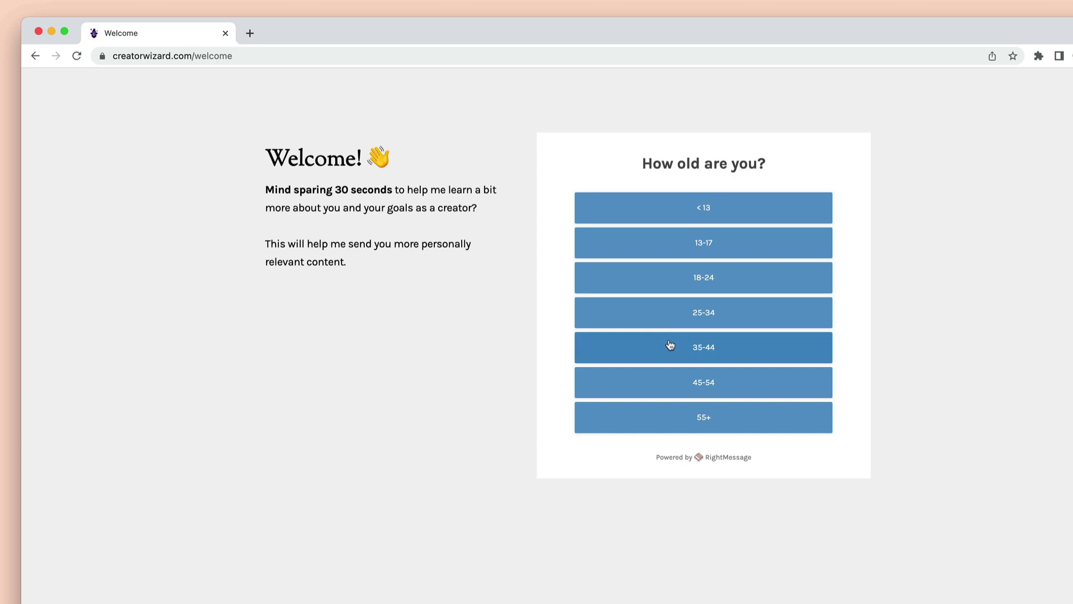
left_click(670, 344)
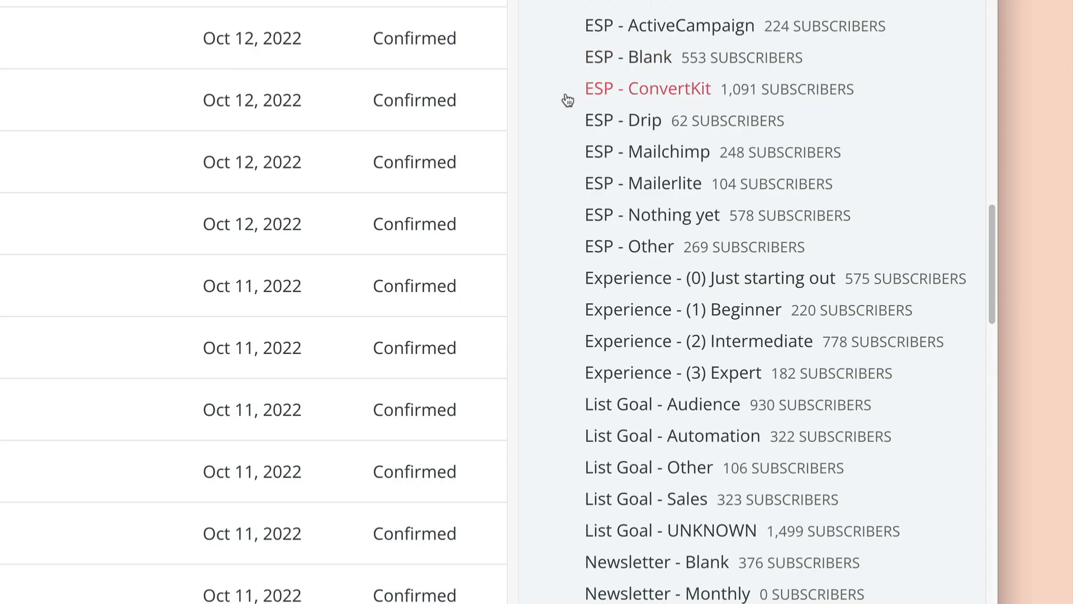
Scroll through the ConvertKit subscriber tag list to review tags such as the List Goal ones
scroll(637, 22, "down", 1)
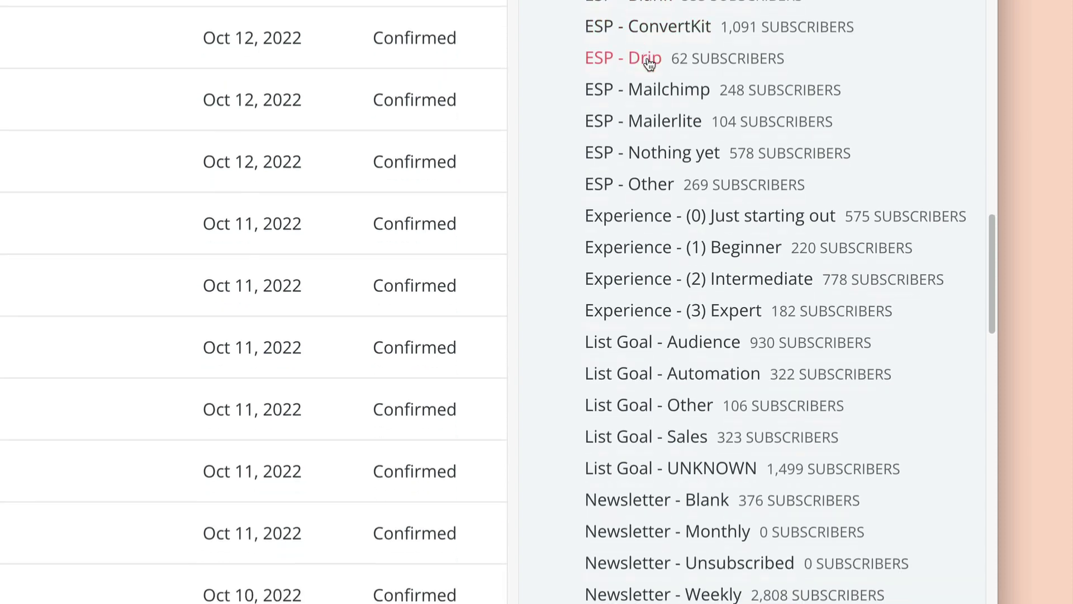
scroll(649, 63, "down", 1)
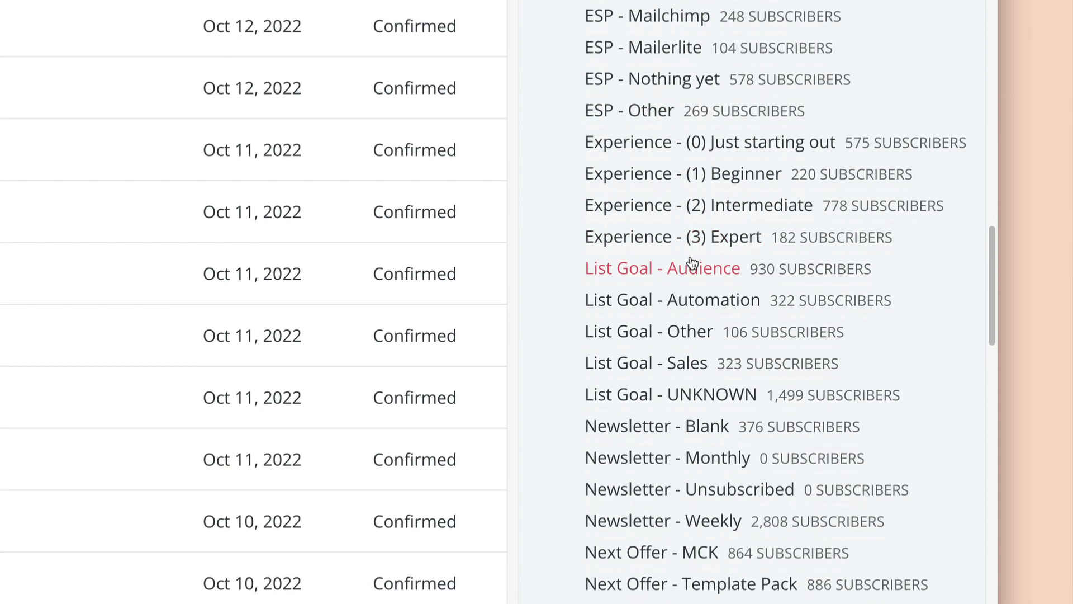
scroll(692, 263, "down", 2)
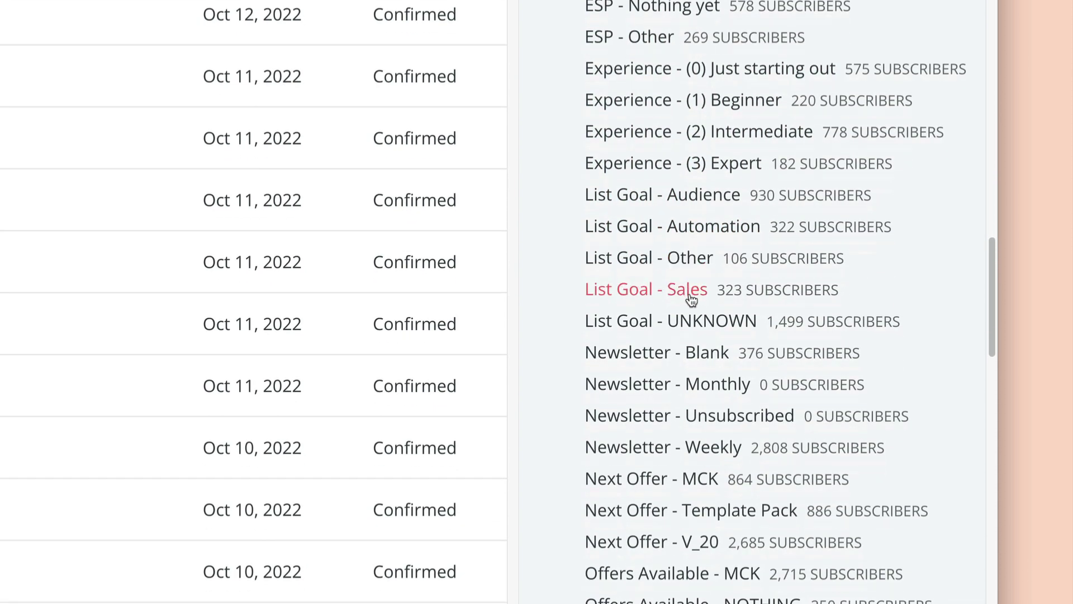
scroll(692, 301, "down", 1)
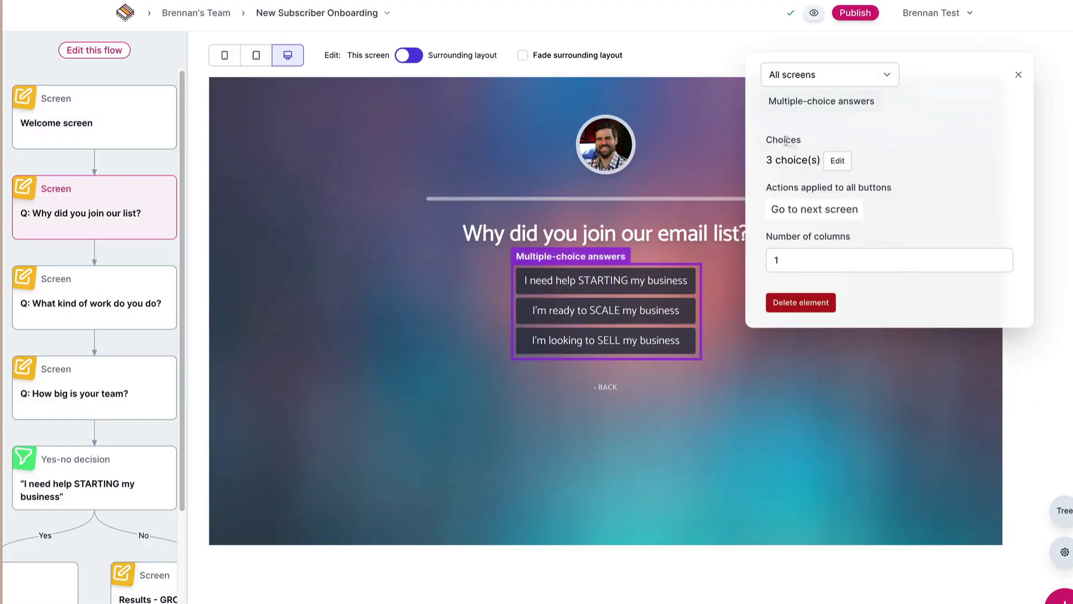